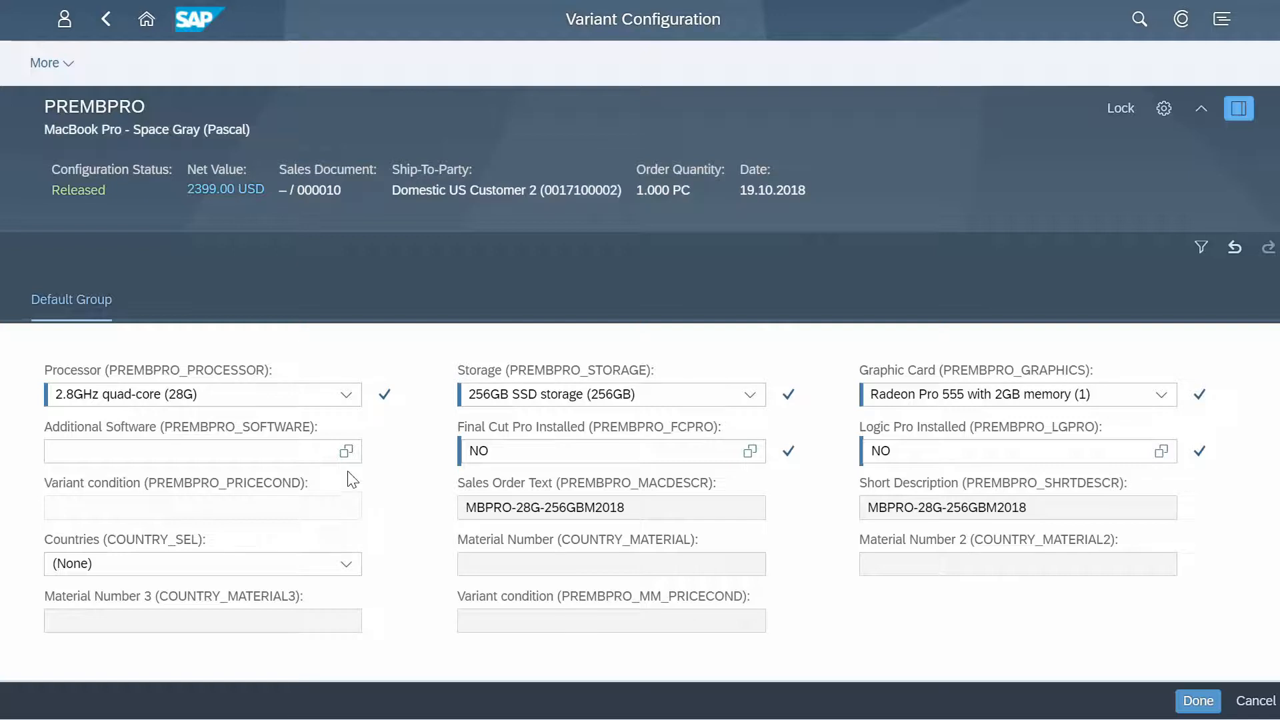
# Step: Examine the available values for the PREMBPRO processor and storage characteristics
pyautogui.click(345, 396)
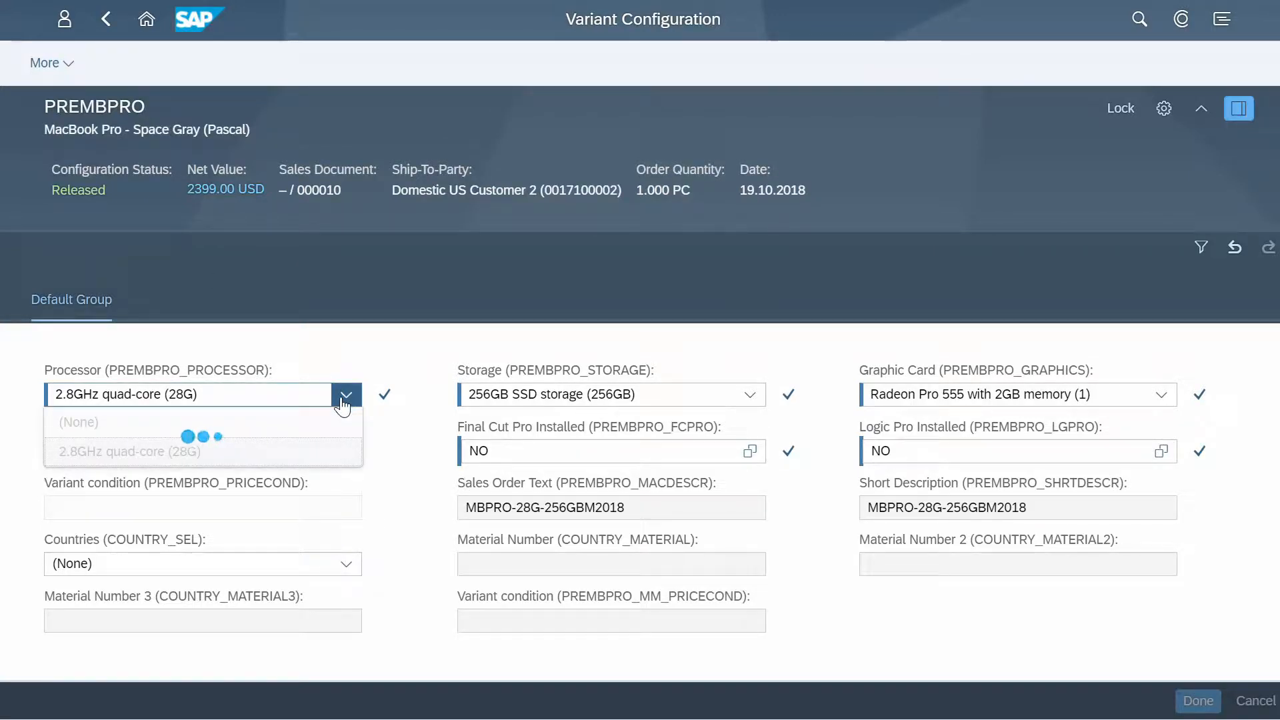
pyautogui.click(406, 444)
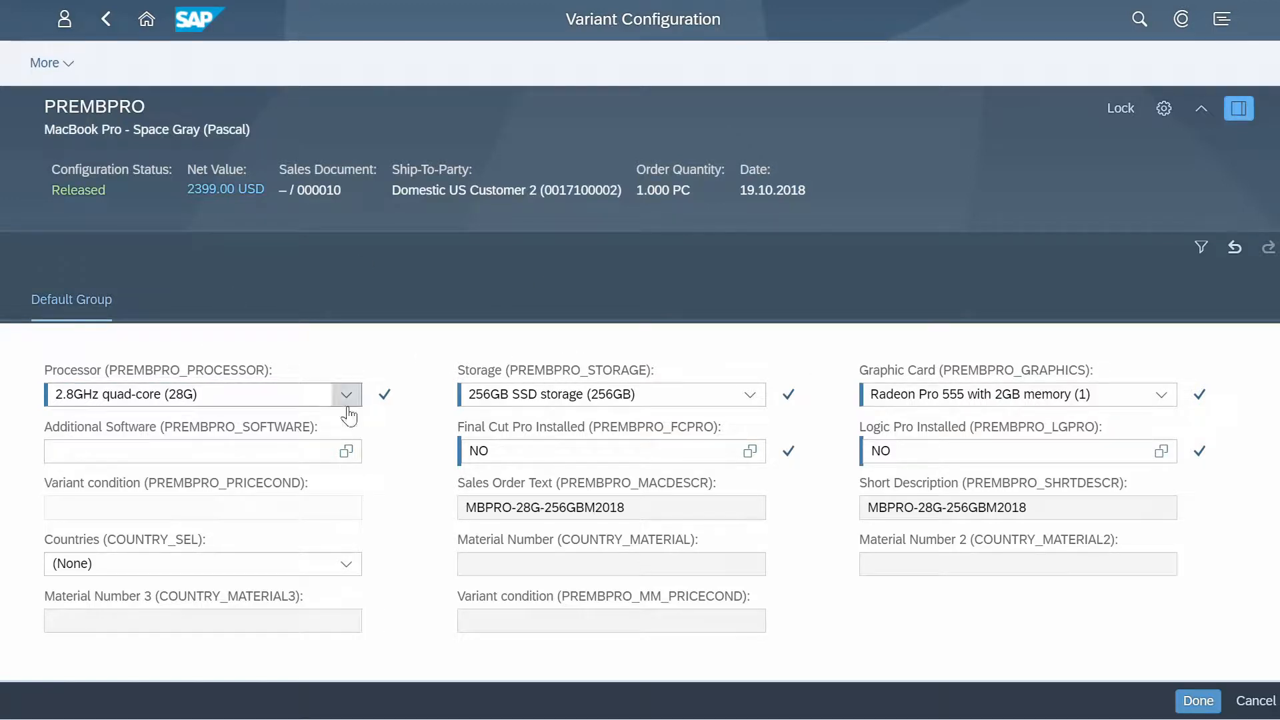
pyautogui.click(580, 401)
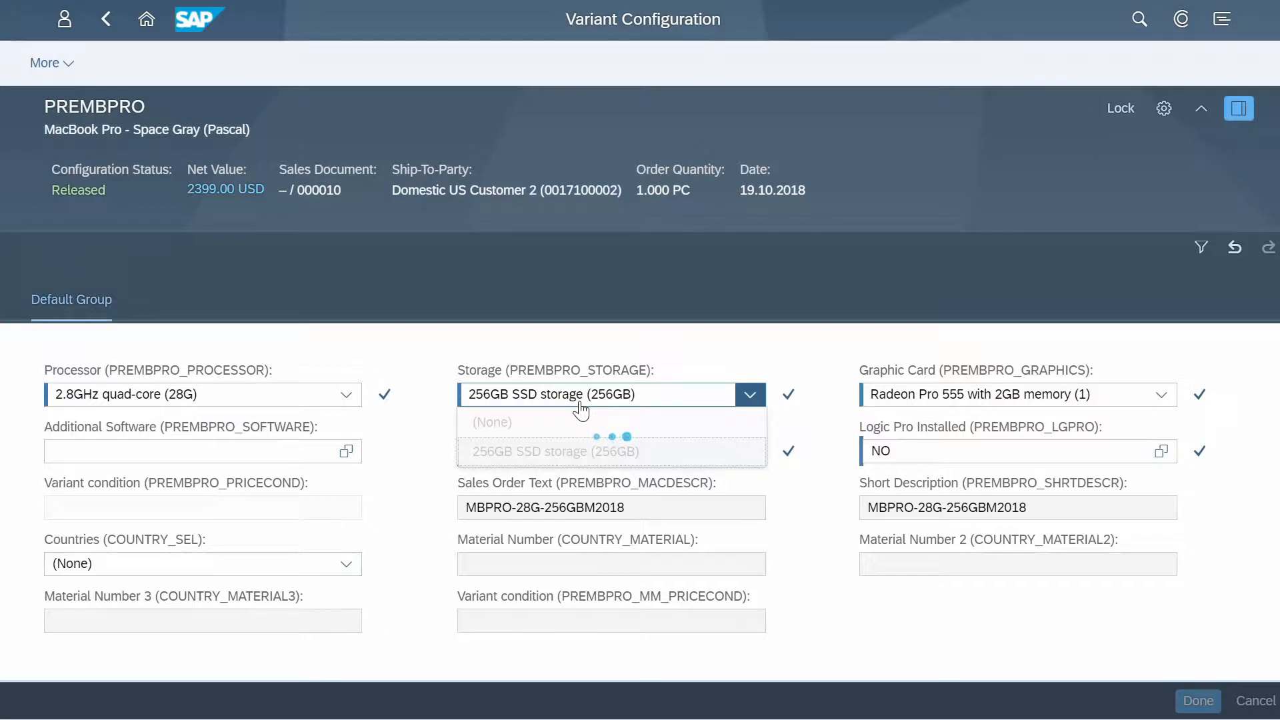
pyautogui.click(423, 451)
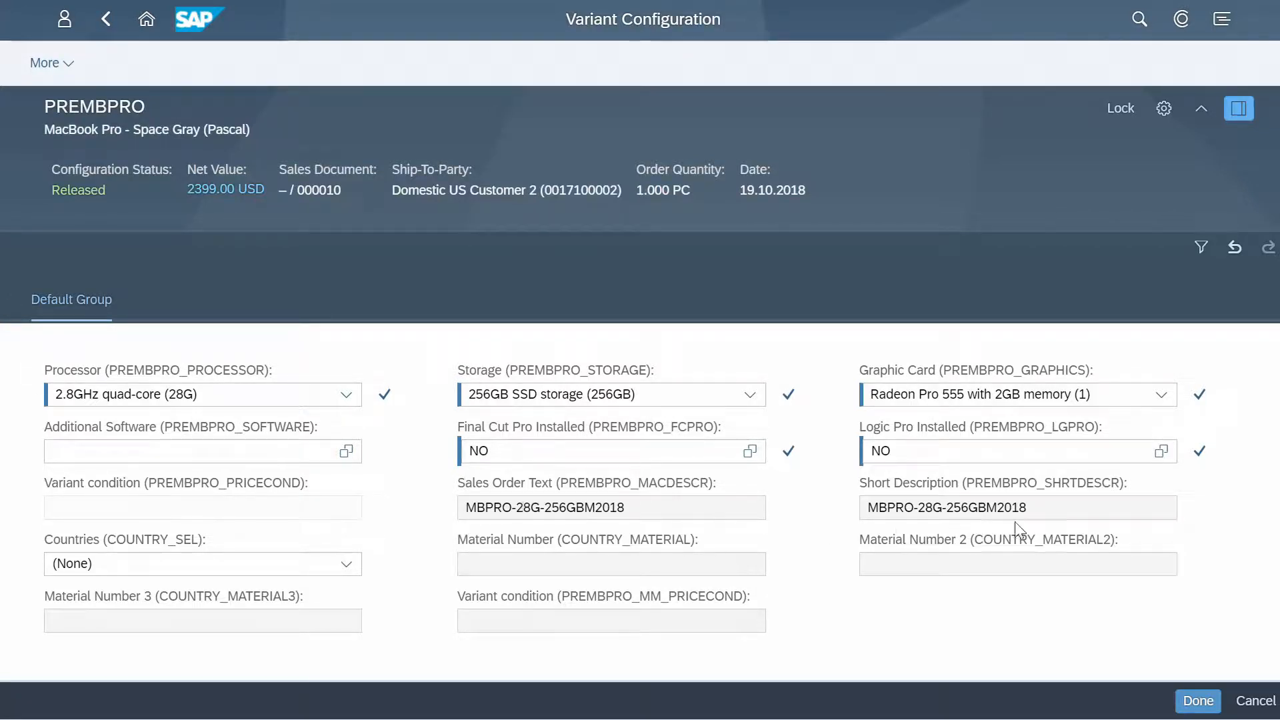
# Step: Examine the sales order text, short description, material number and PREMBPRO_MM_PRICECOND variant condition fields of the configuration
pyautogui.click(998, 563)
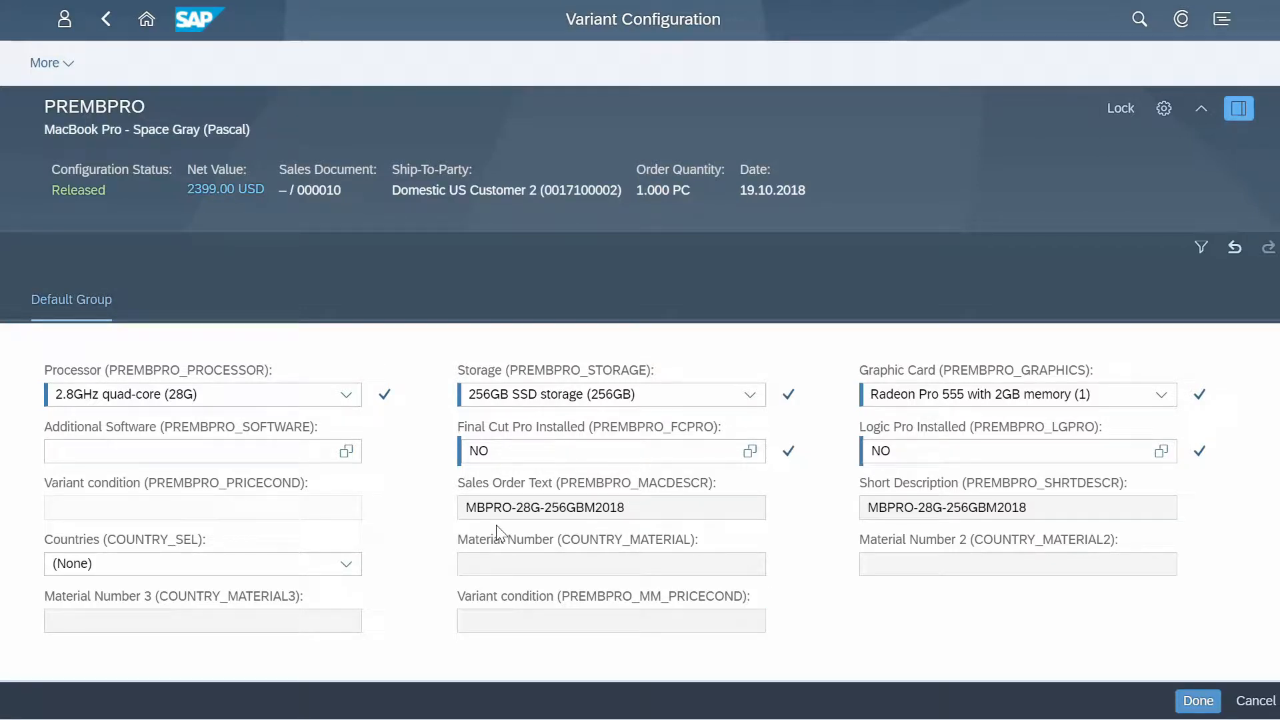
pyautogui.click(527, 559)
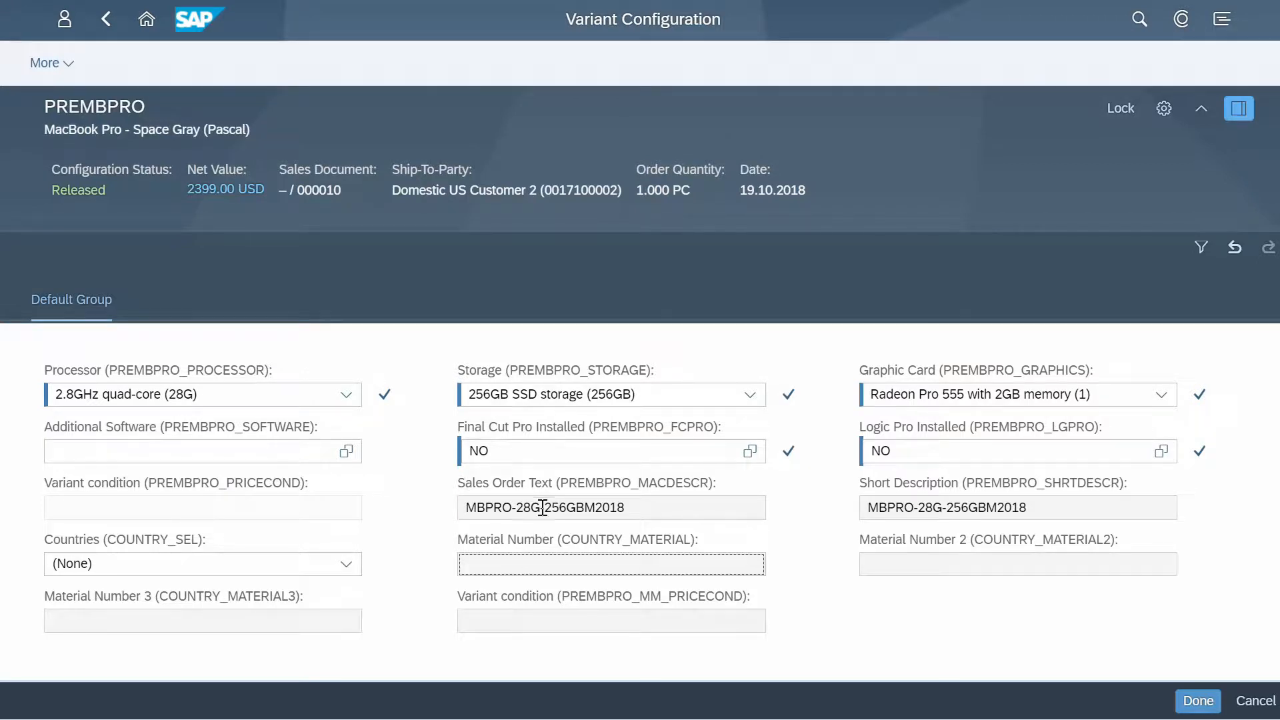
pyautogui.click(723, 516)
pyautogui.click(640, 624)
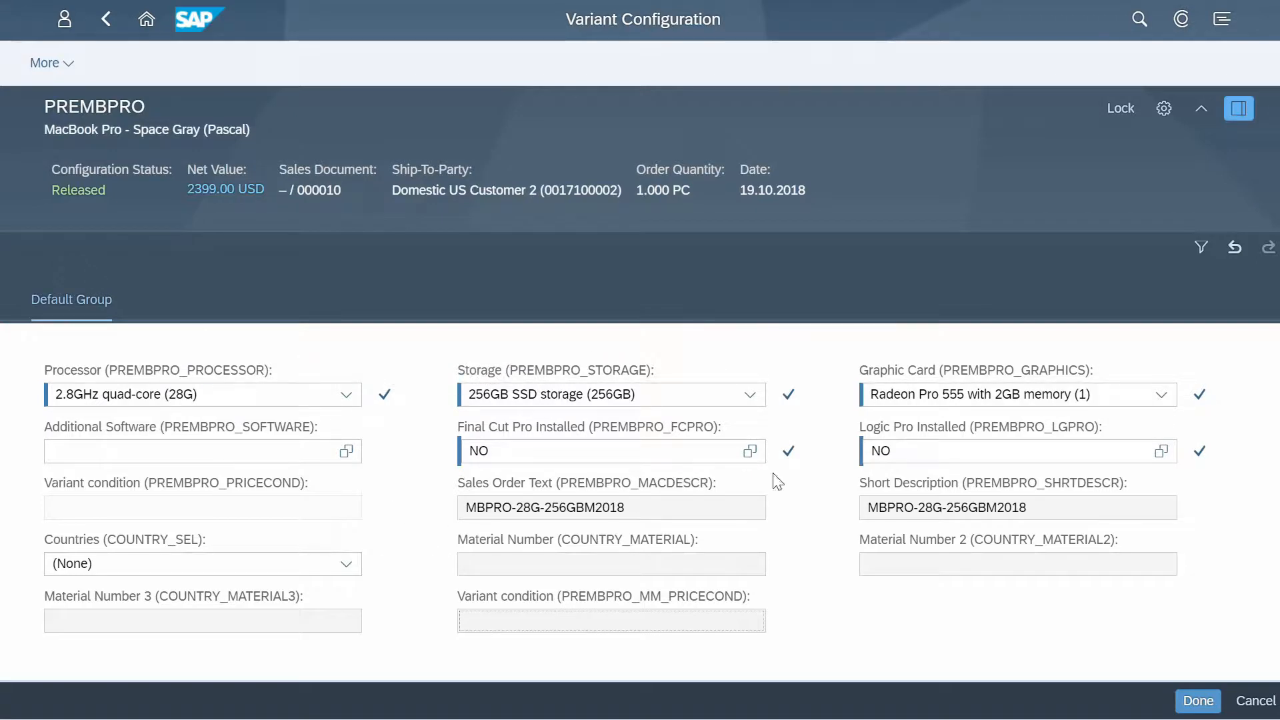
pyautogui.moveTo(625, 508); pyautogui.dragTo(566, 507)
pyautogui.moveTo(914, 505); pyautogui.dragTo(947, 504)
pyautogui.moveTo(787, 575); pyautogui.dragTo(346, 614)
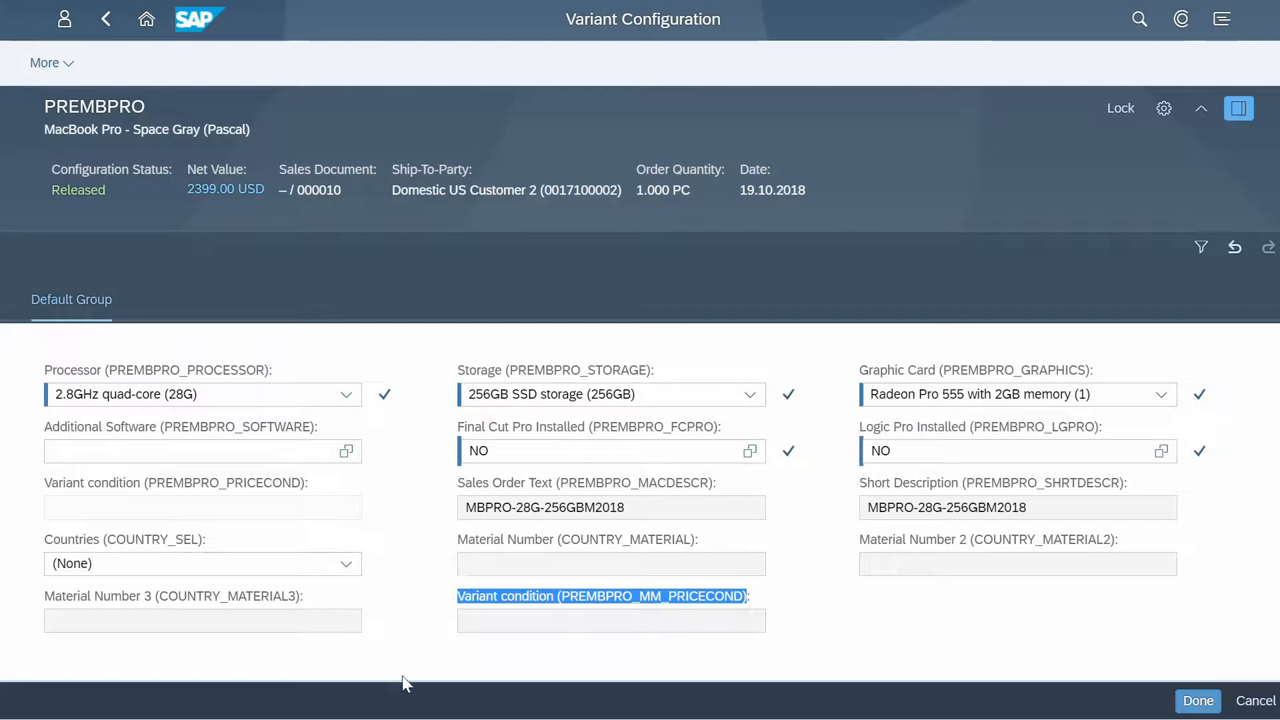
pyautogui.click(393, 719)
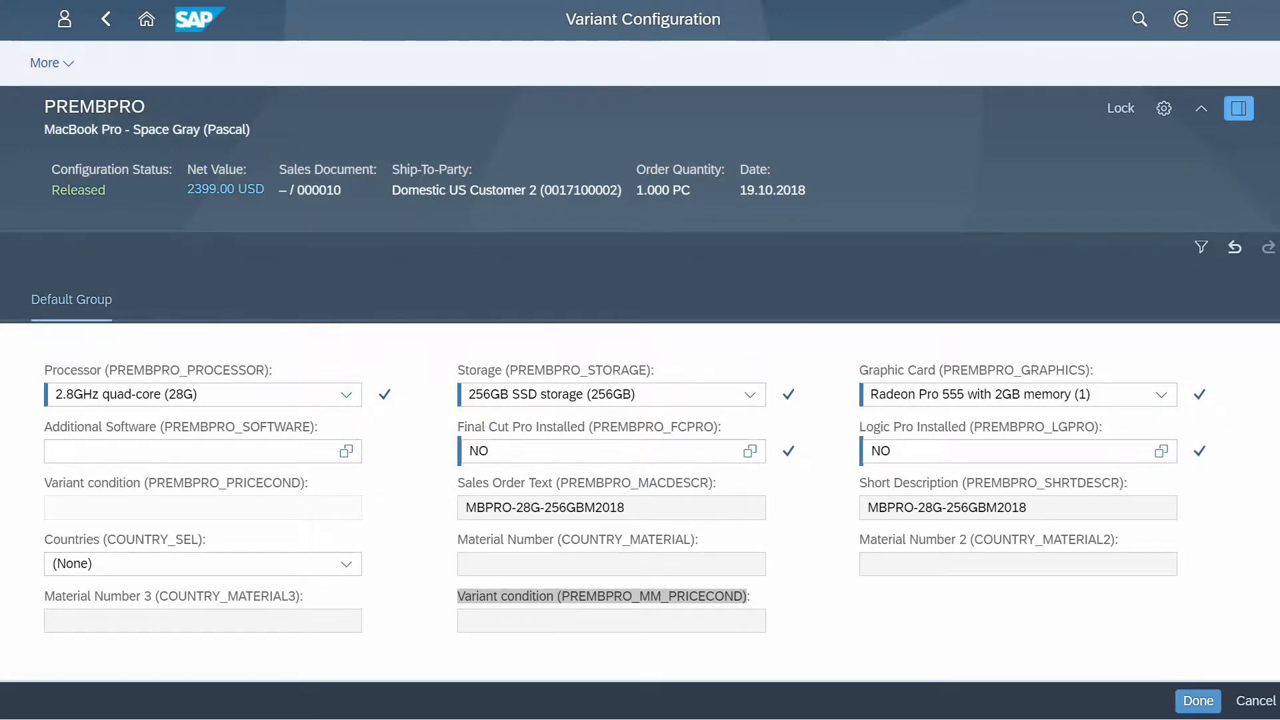
# Step: Look up the existing characteristic groups without any filter in Manage Characteristic Groups, and return to the home page
pyautogui.scroll(-3, 443, 672)
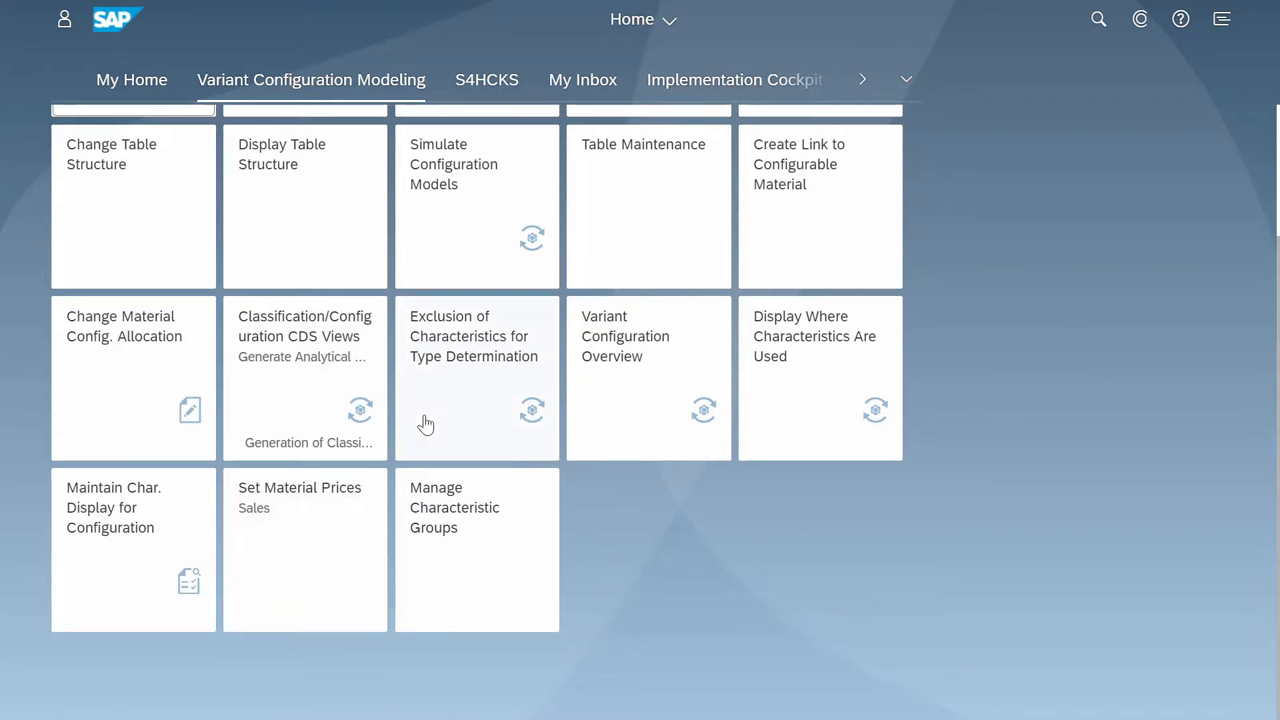
pyautogui.click(494, 524)
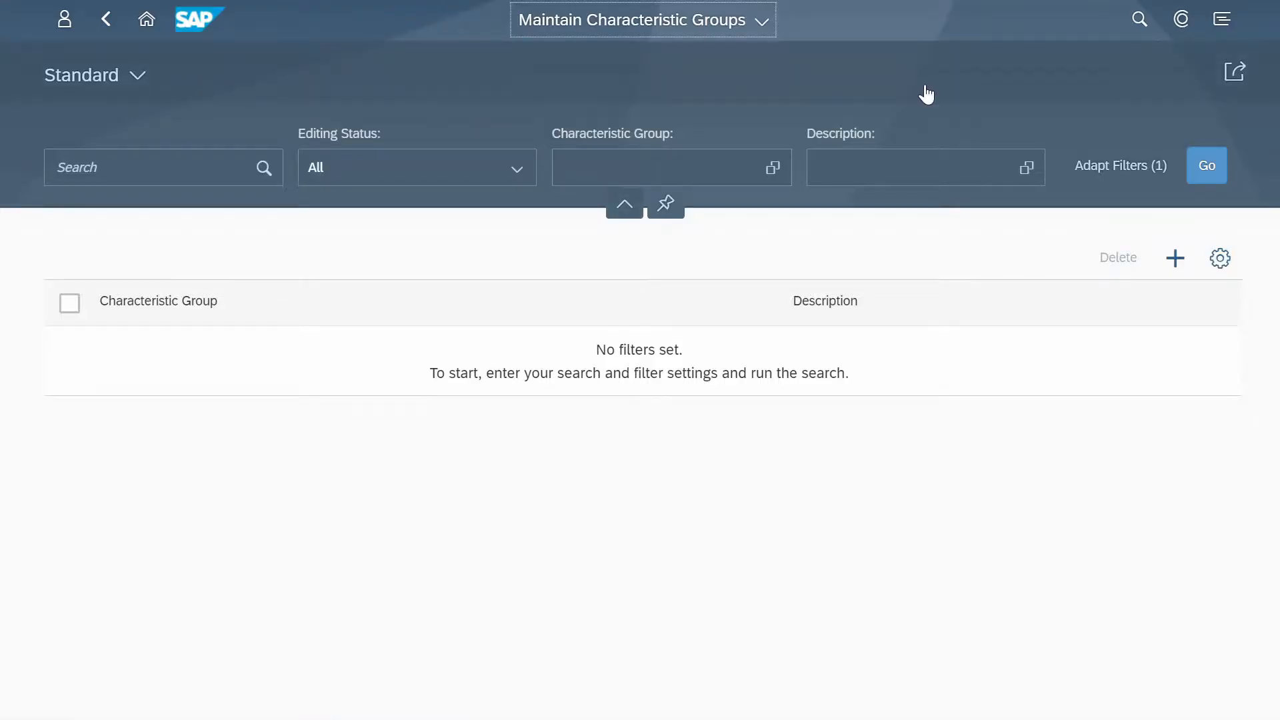
pyautogui.click(1207, 166)
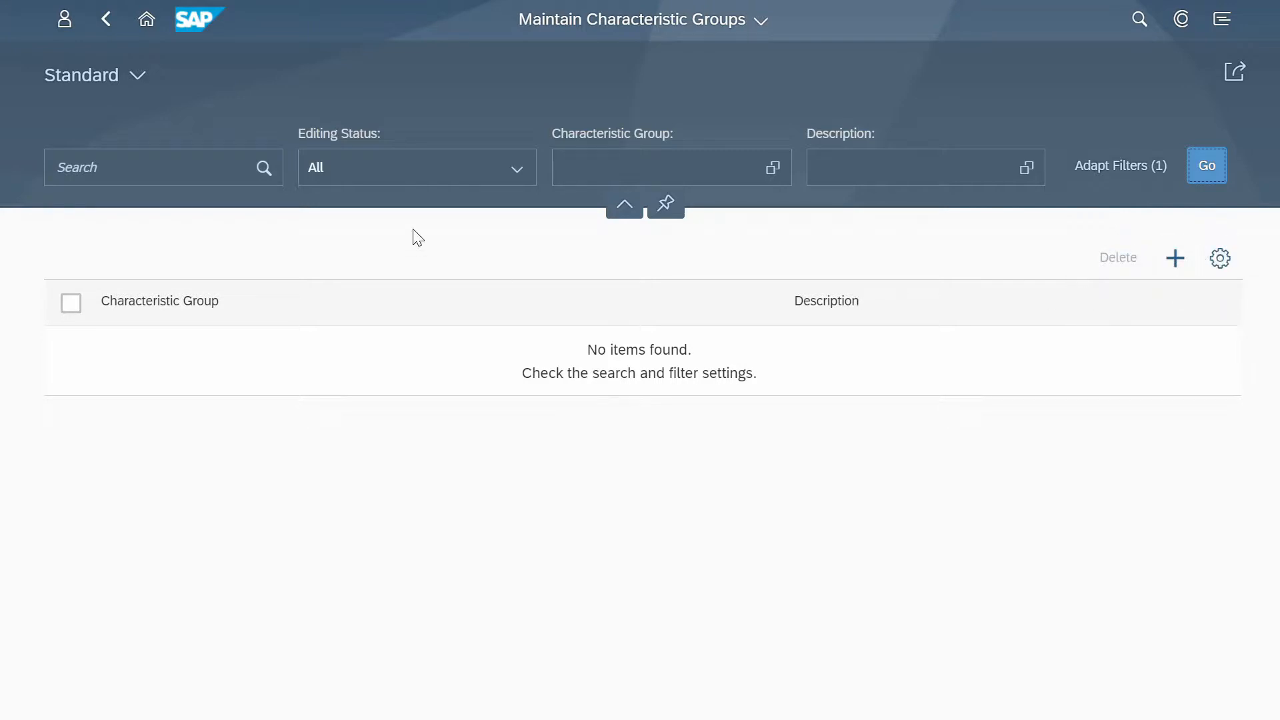
pyautogui.click(106, 19)
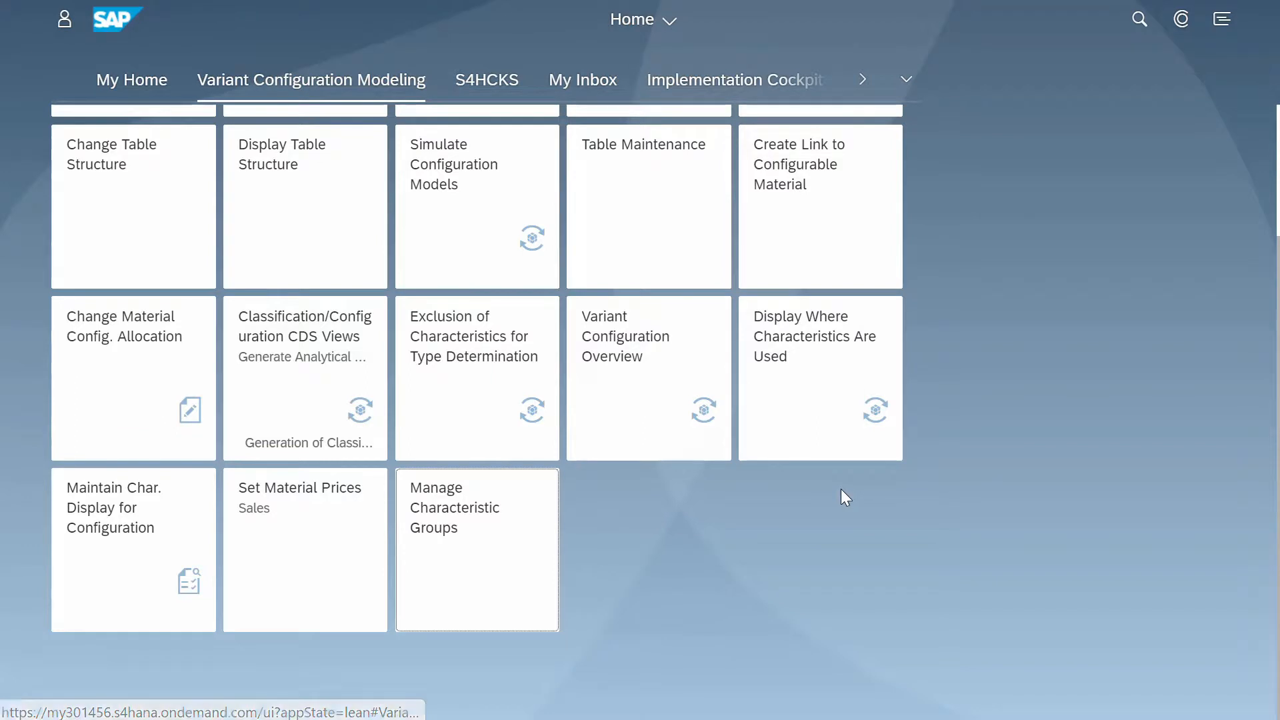
# Step: Open the configuration model of material prembpro in the VC Modeling Environment
pyautogui.scroll(3, 722, 475)
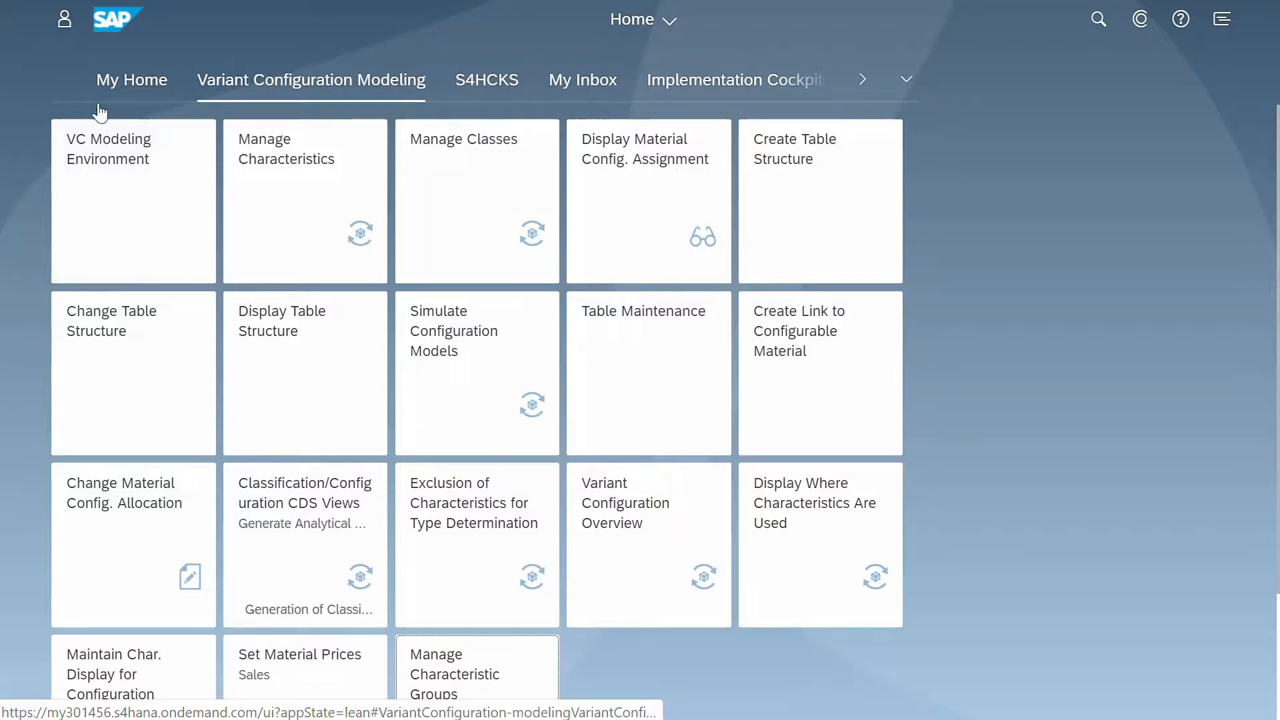
pyautogui.click(243, 266)
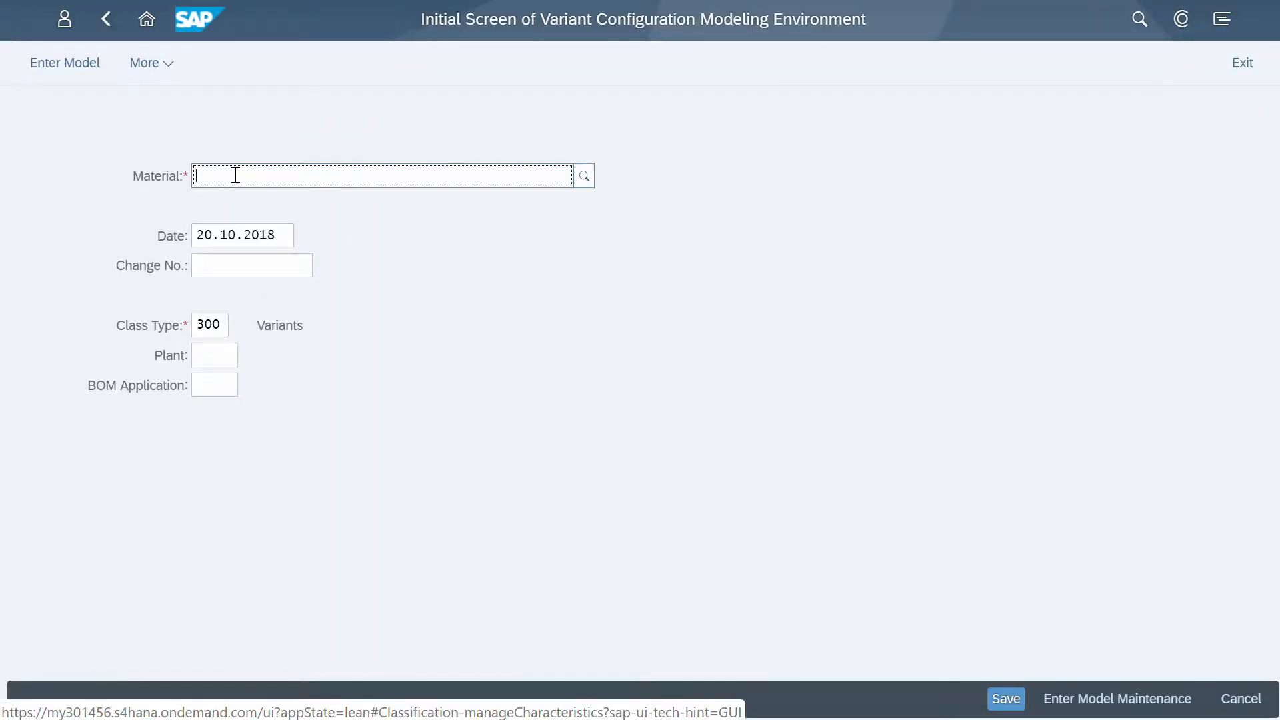
pyautogui.write('mbpro')
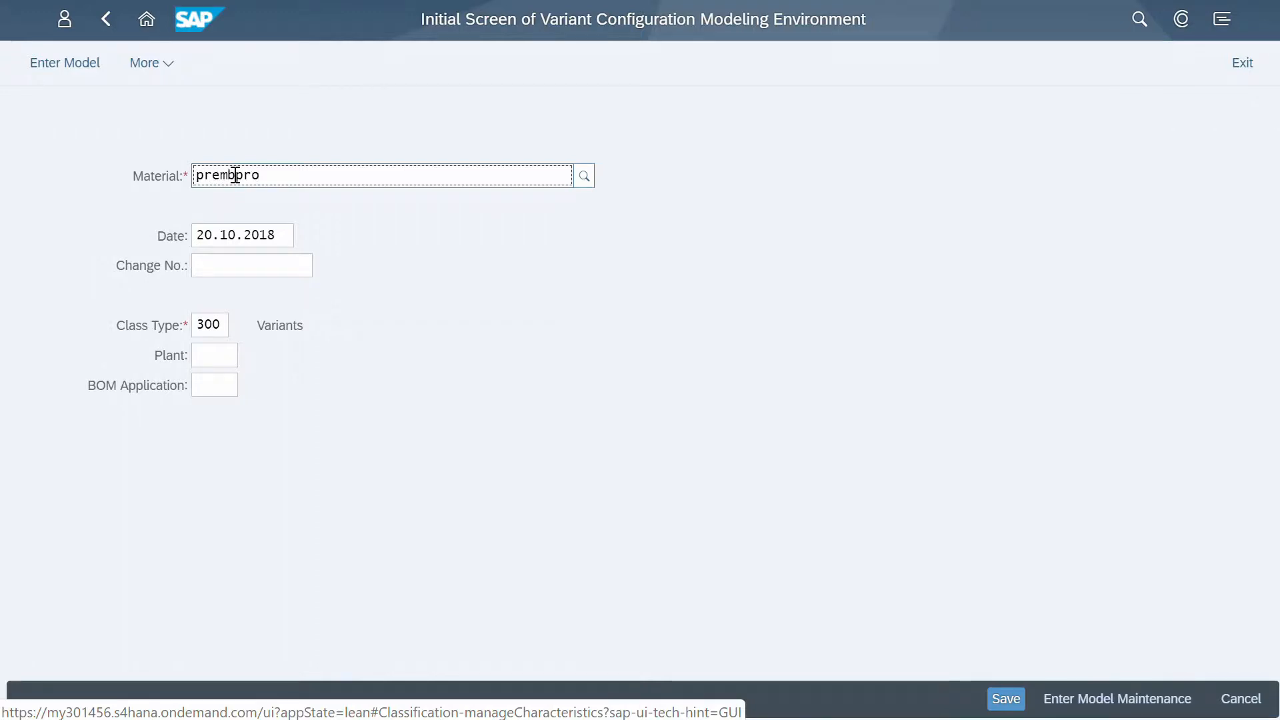
pyautogui.press('Return')
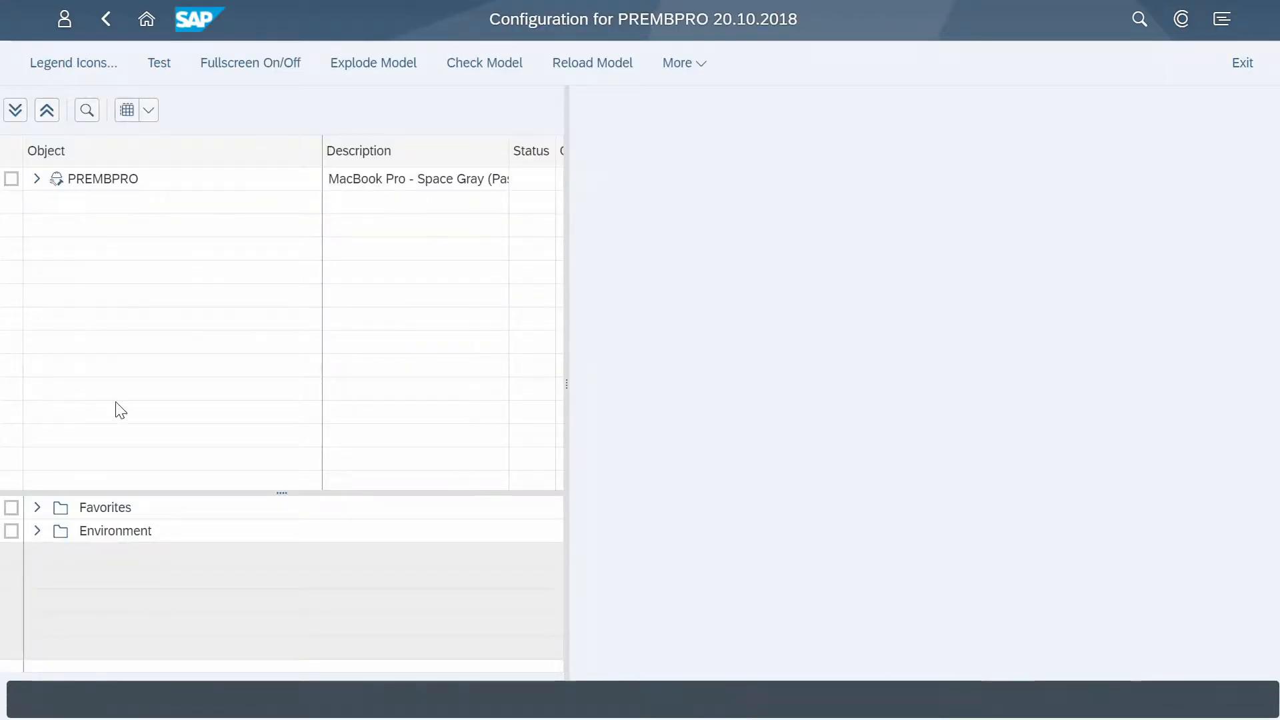
# Step: Expand the PREMBPRO material and open the characteristic group assignment of its configuration profile, accepting to leave the page
pyautogui.click(36, 180)
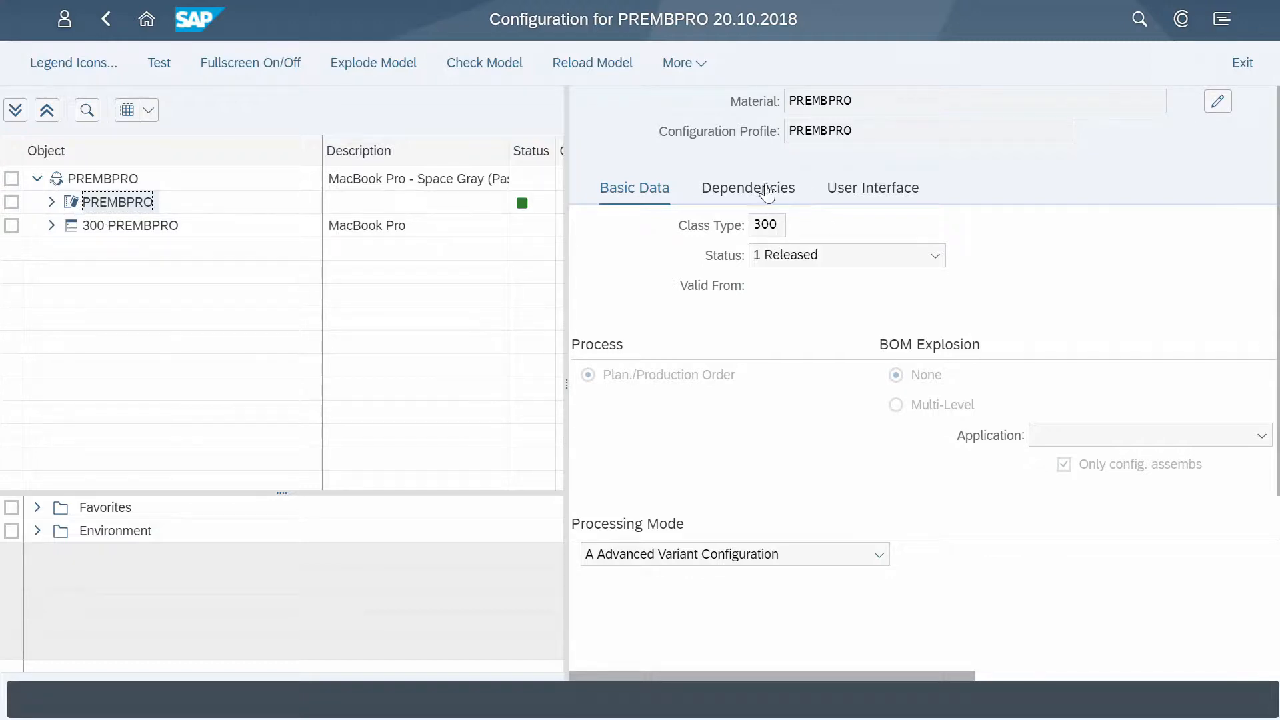
pyautogui.click(867, 198)
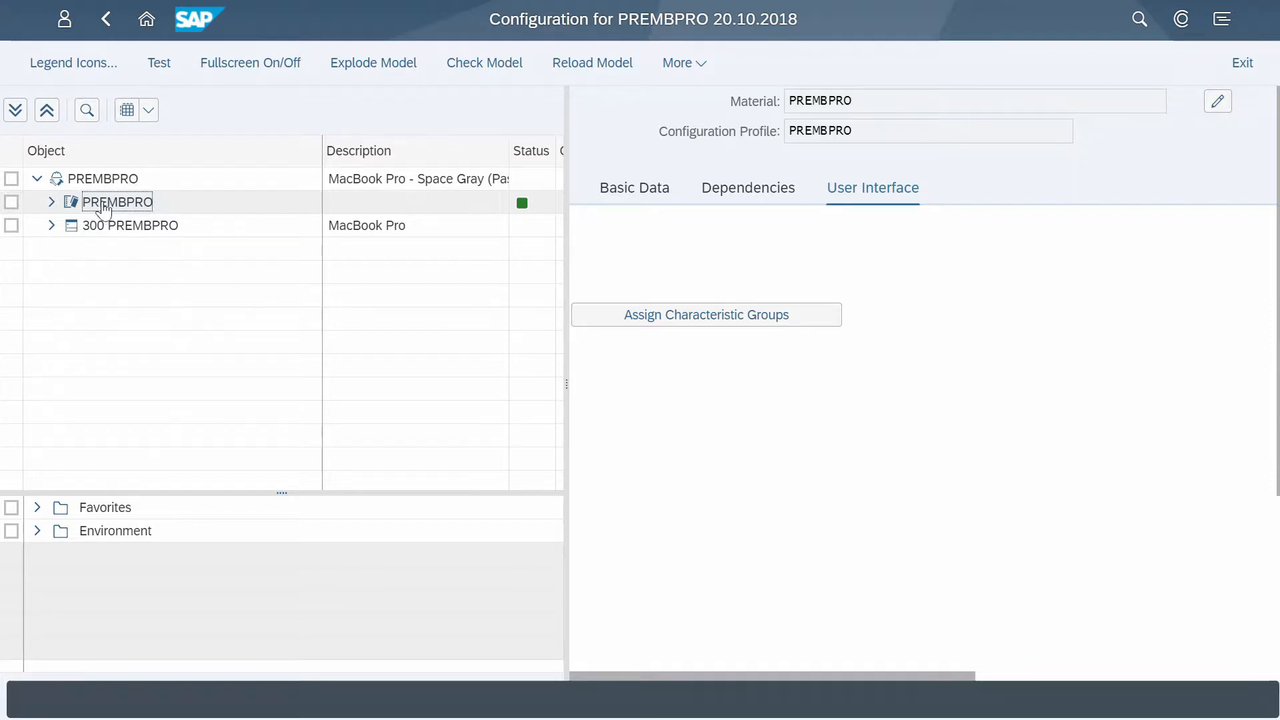
pyautogui.rightClick(106, 211)
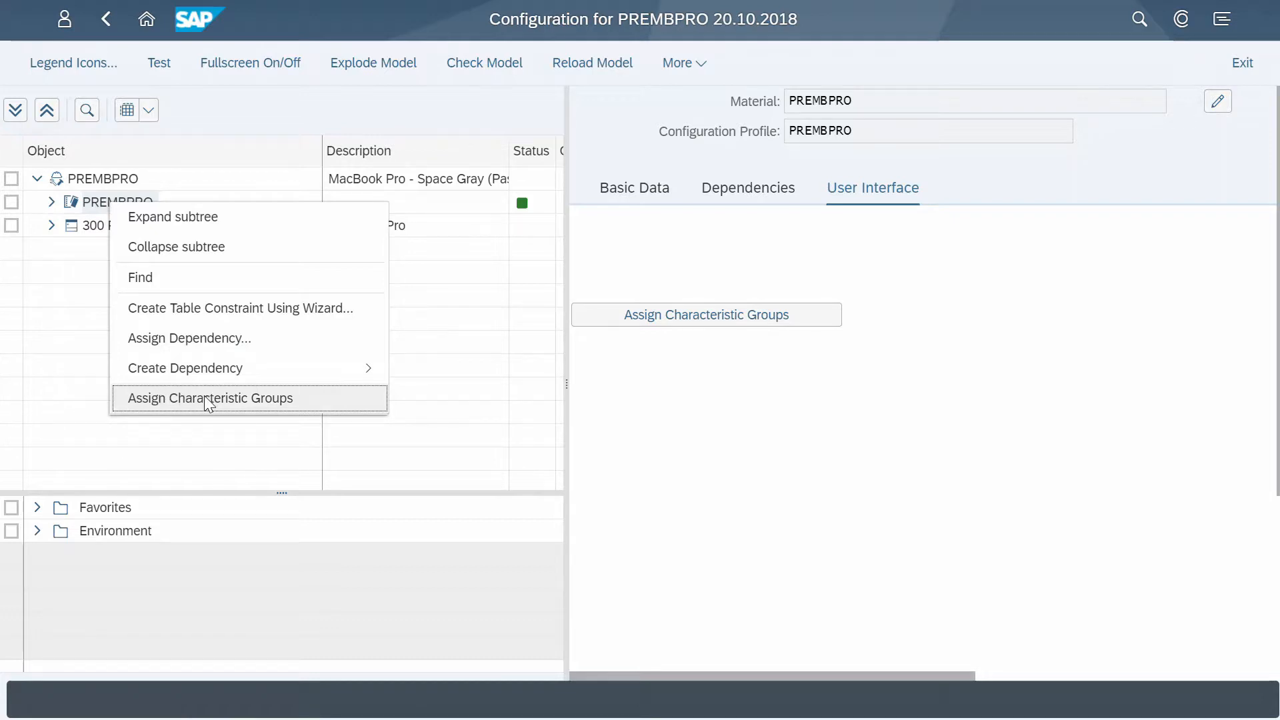
pyautogui.click(174, 400)
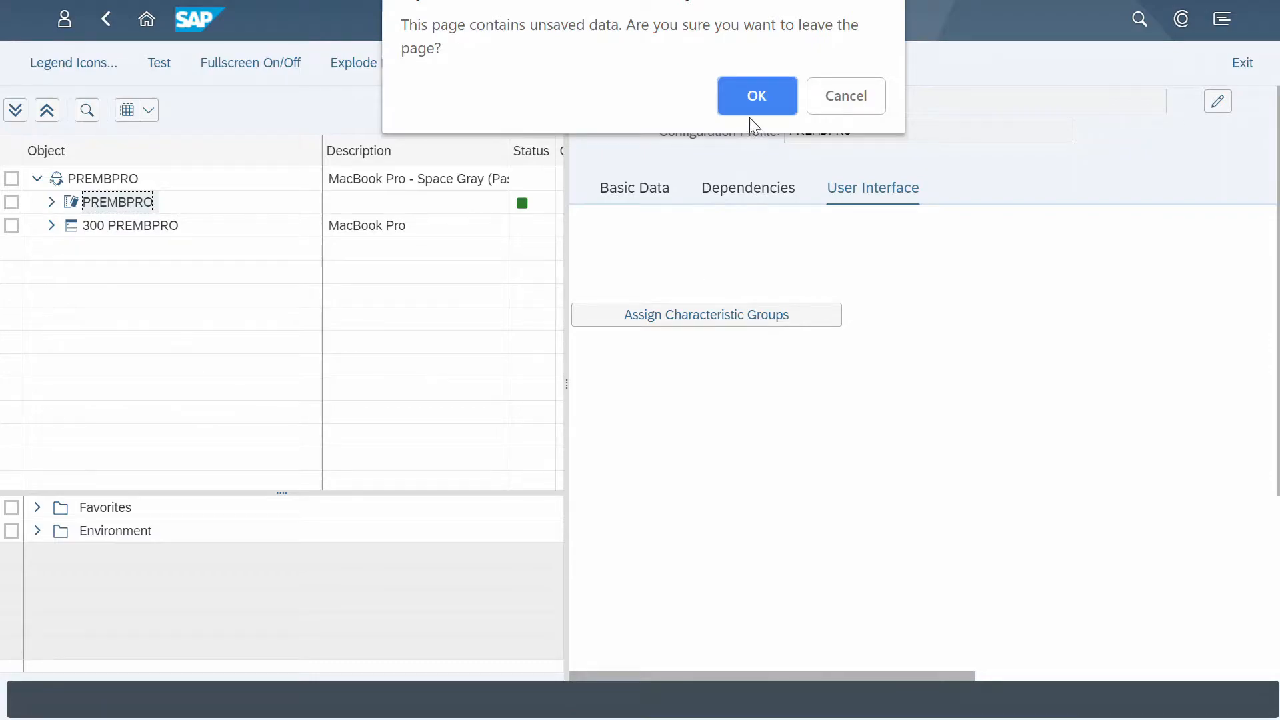
pyautogui.click(757, 98)
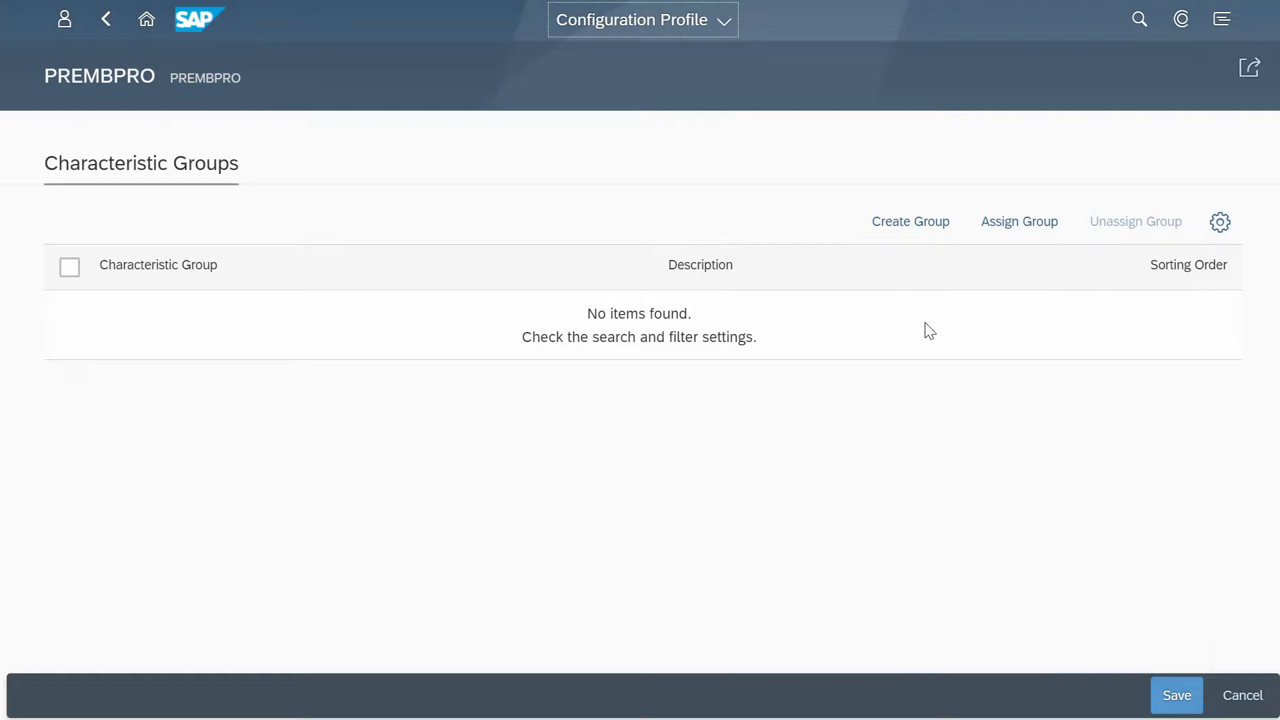
# Step: Create a new characteristic group named PREMBPRO for the configuration profile
pyautogui.click(907, 226)
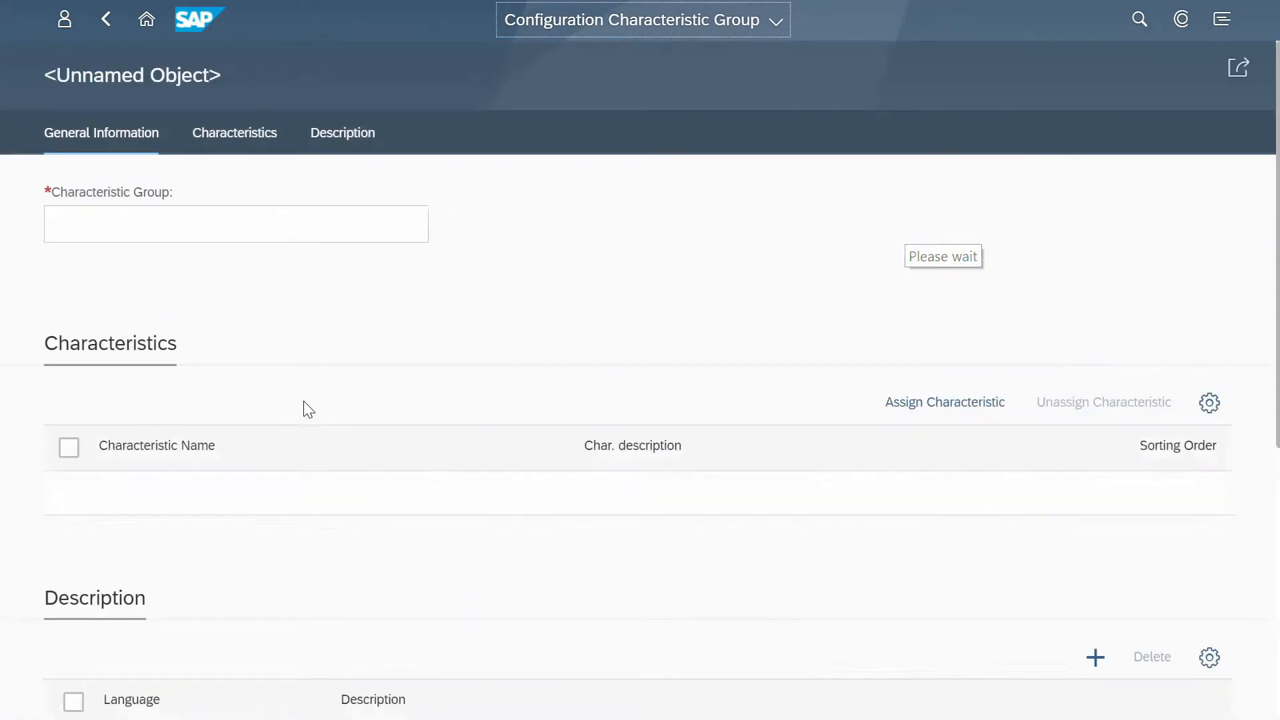
pyautogui.click(247, 225)
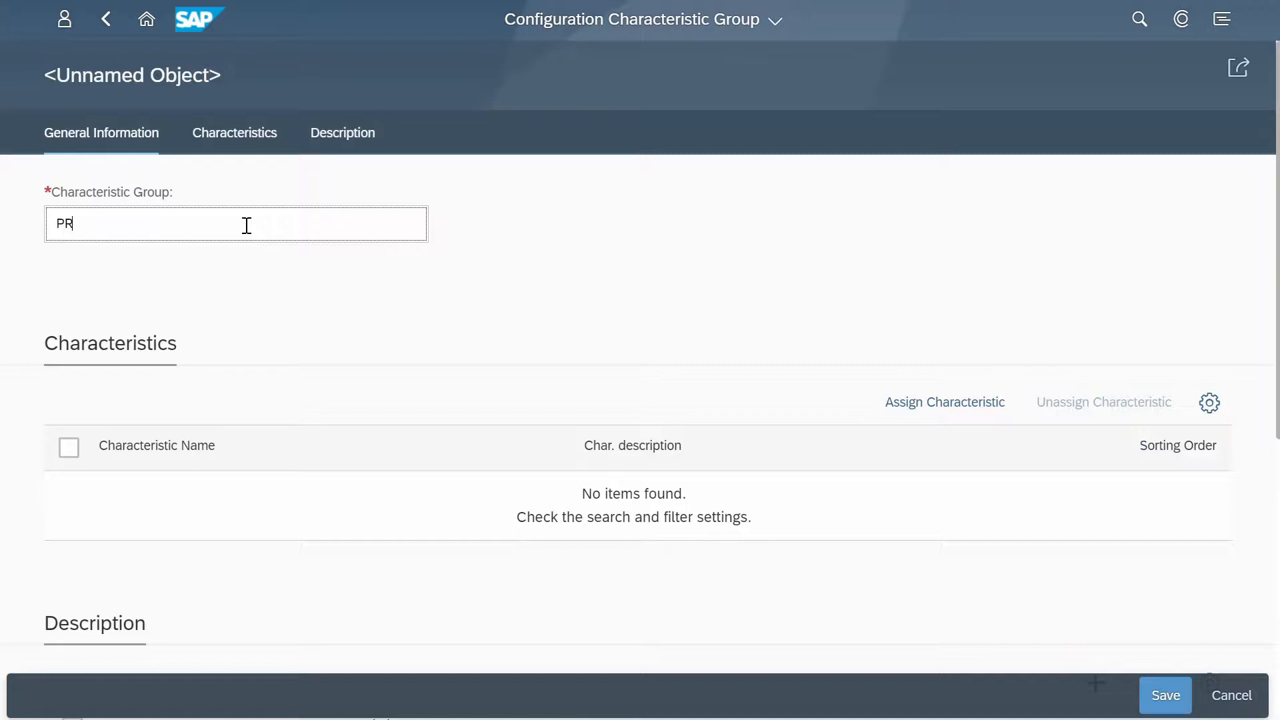
pyautogui.write('PREMBPRO')
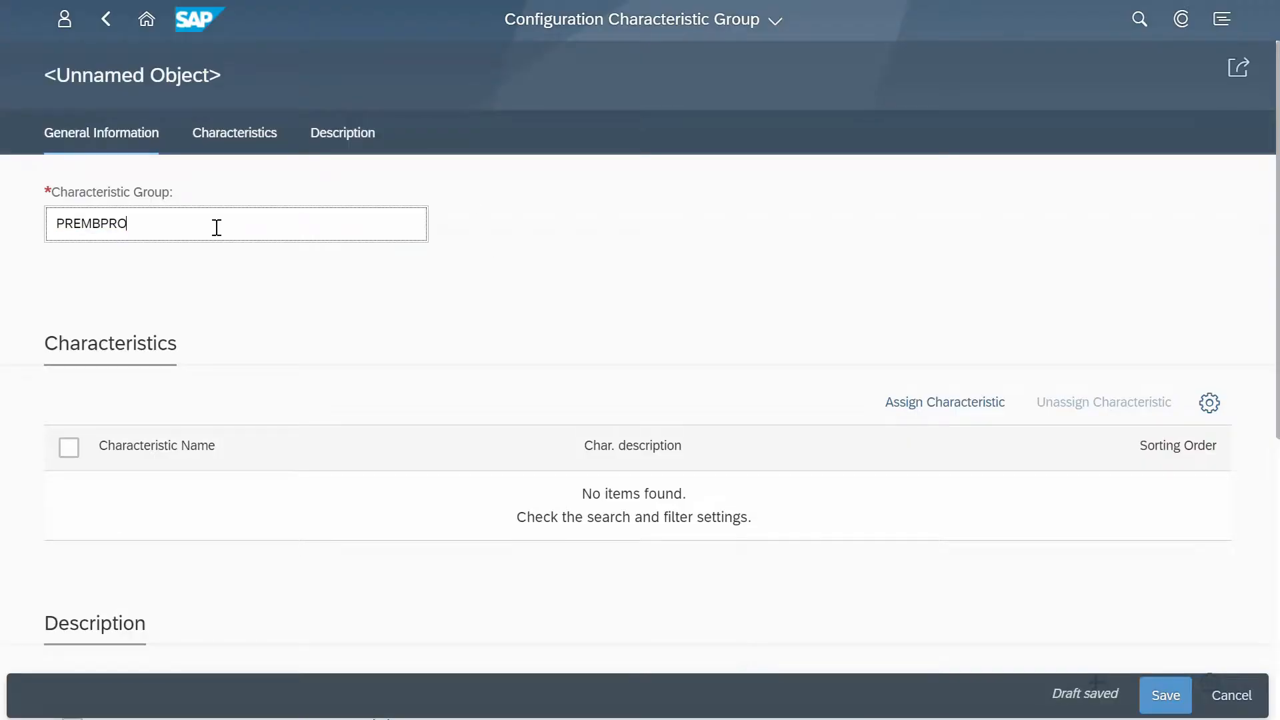
# Step: Start assigning characteristics to the group and search for those matching prembpro*
pyautogui.click(933, 407)
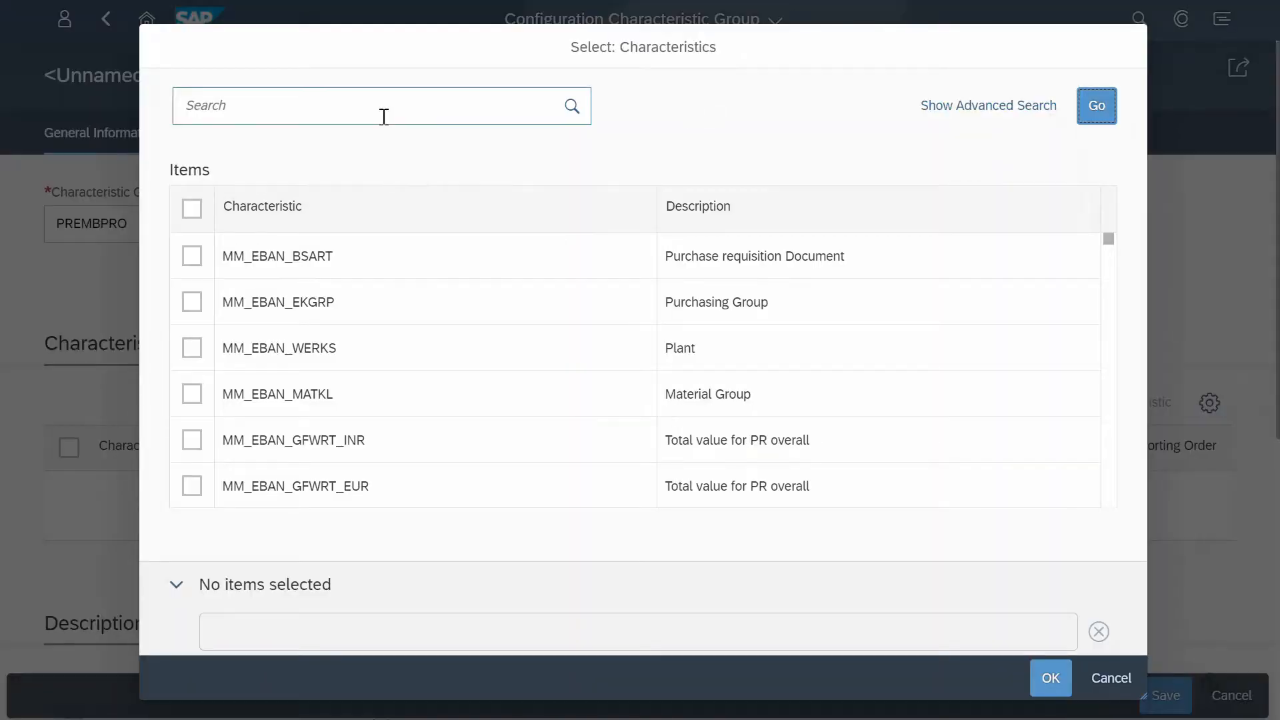
pyautogui.click(385, 111)
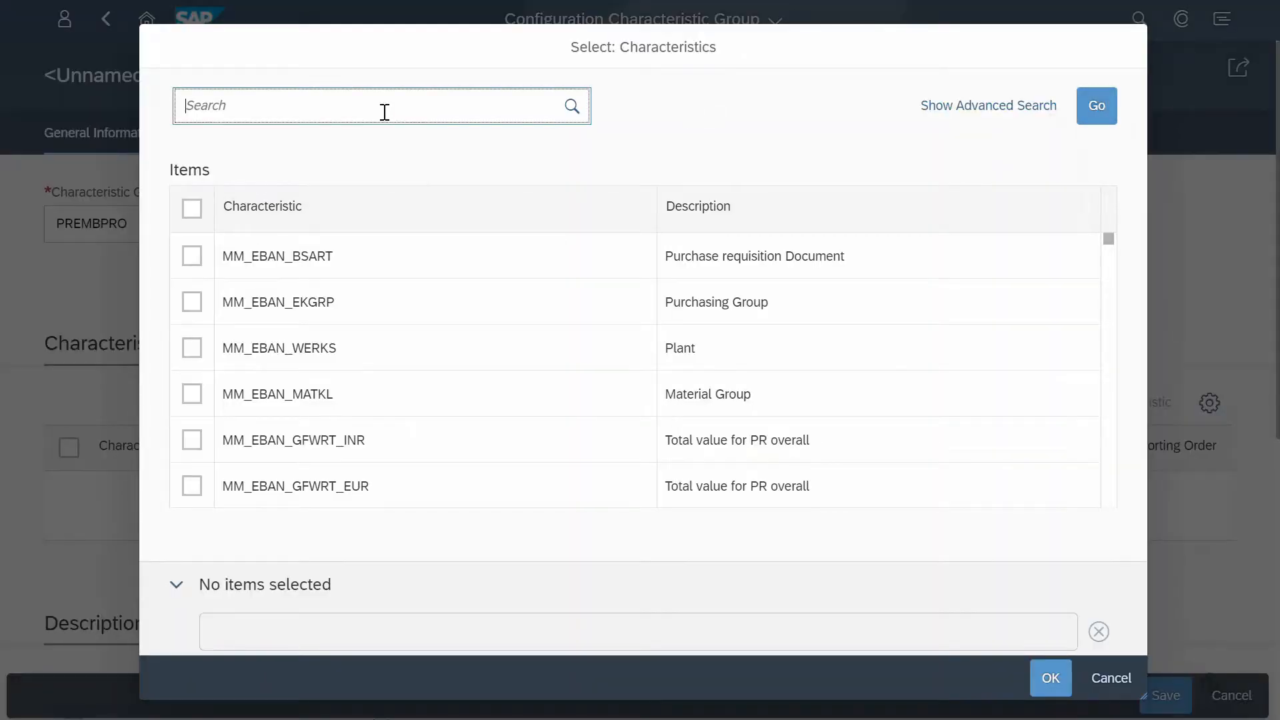
pyautogui.write('prembpro')
pyautogui.click(1097, 106)
pyautogui.click(479, 110)
pyautogui.write('*')
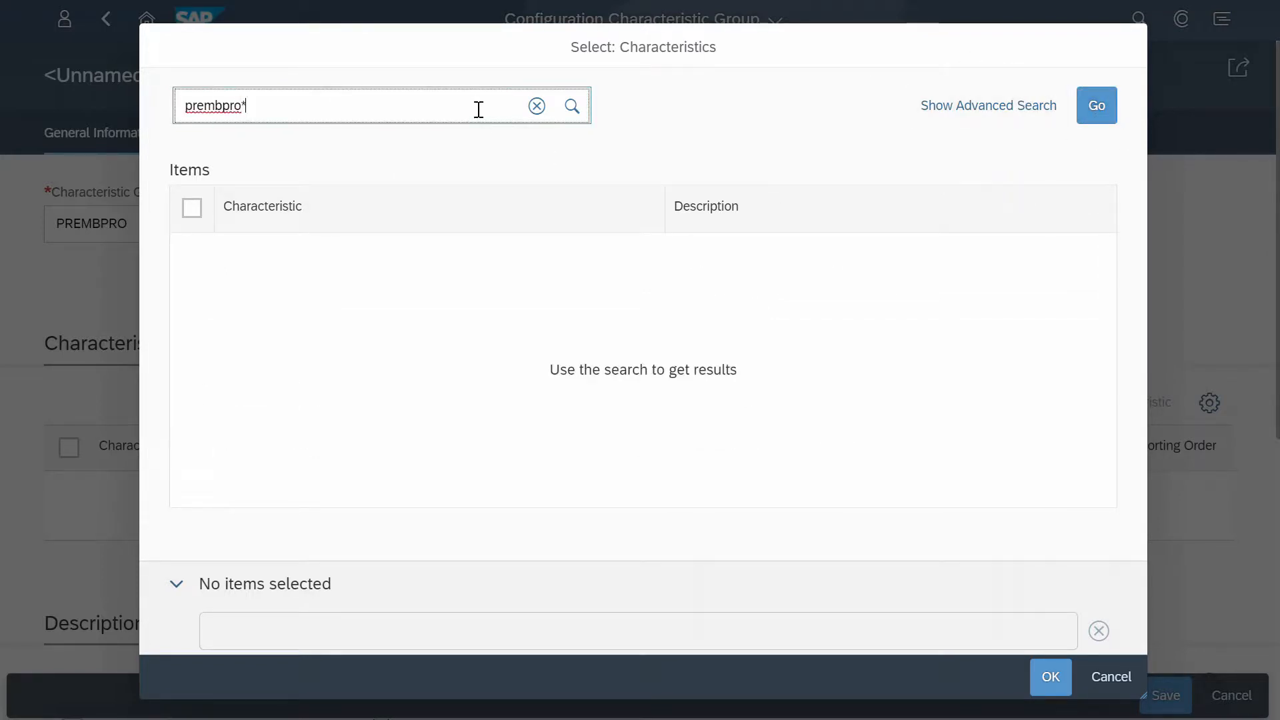
pyautogui.click(1101, 112)
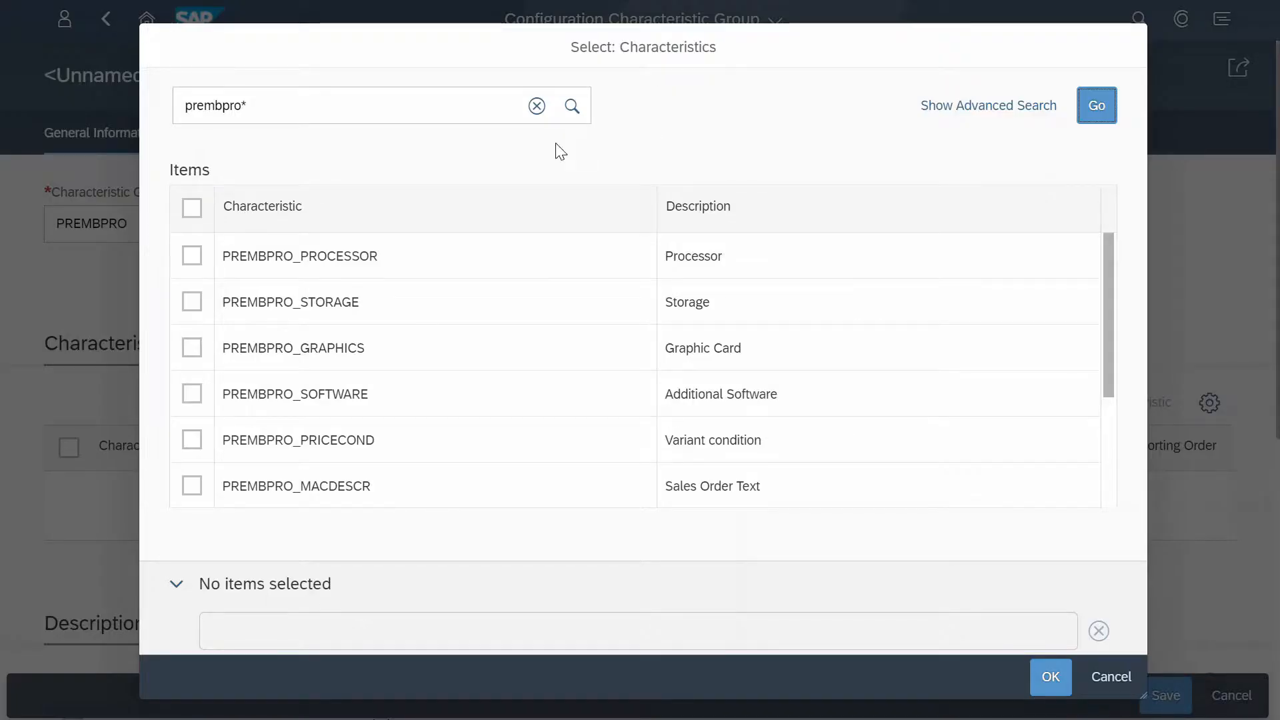
# Step: Assign the characteristics PREMBPRO_PROCESSOR, PREMBPRO_STORAGE, PREMBPRO_GRAPHICS and PREMBPRO_SOFTWARE to the group
pyautogui.click(192, 257)
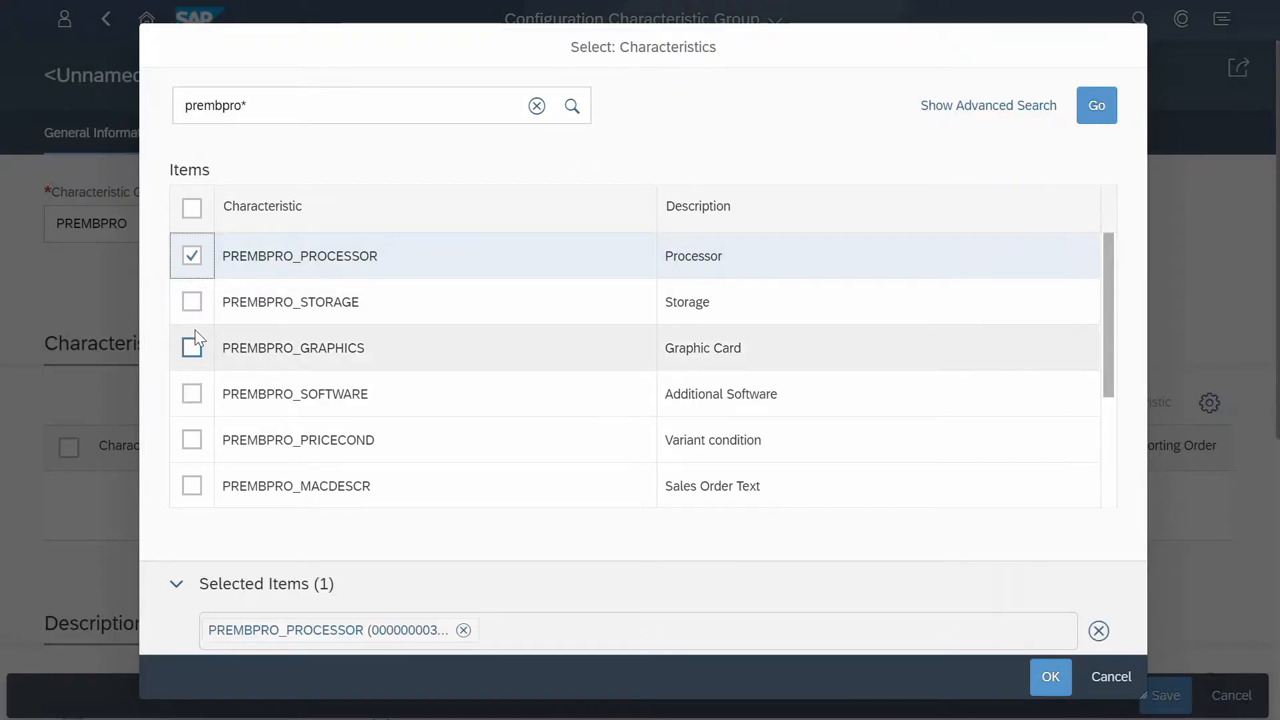
pyautogui.click(190, 306)
pyautogui.click(192, 345)
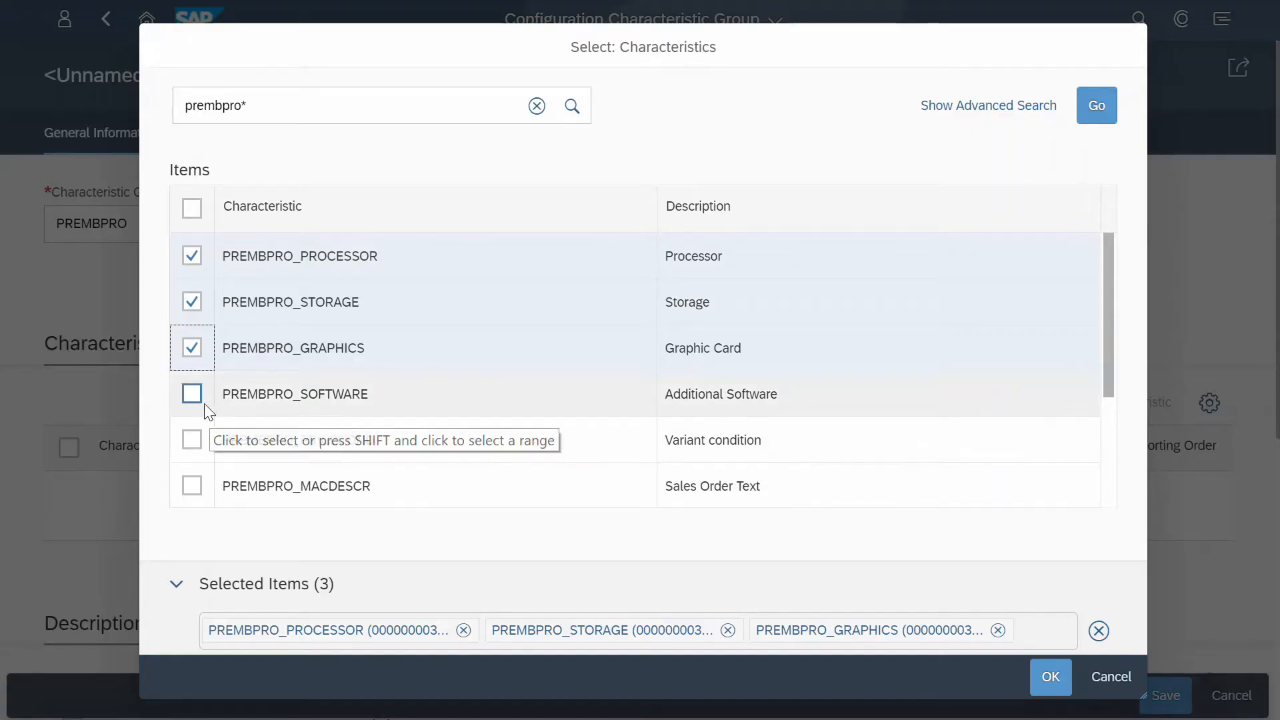
pyautogui.click(266, 400)
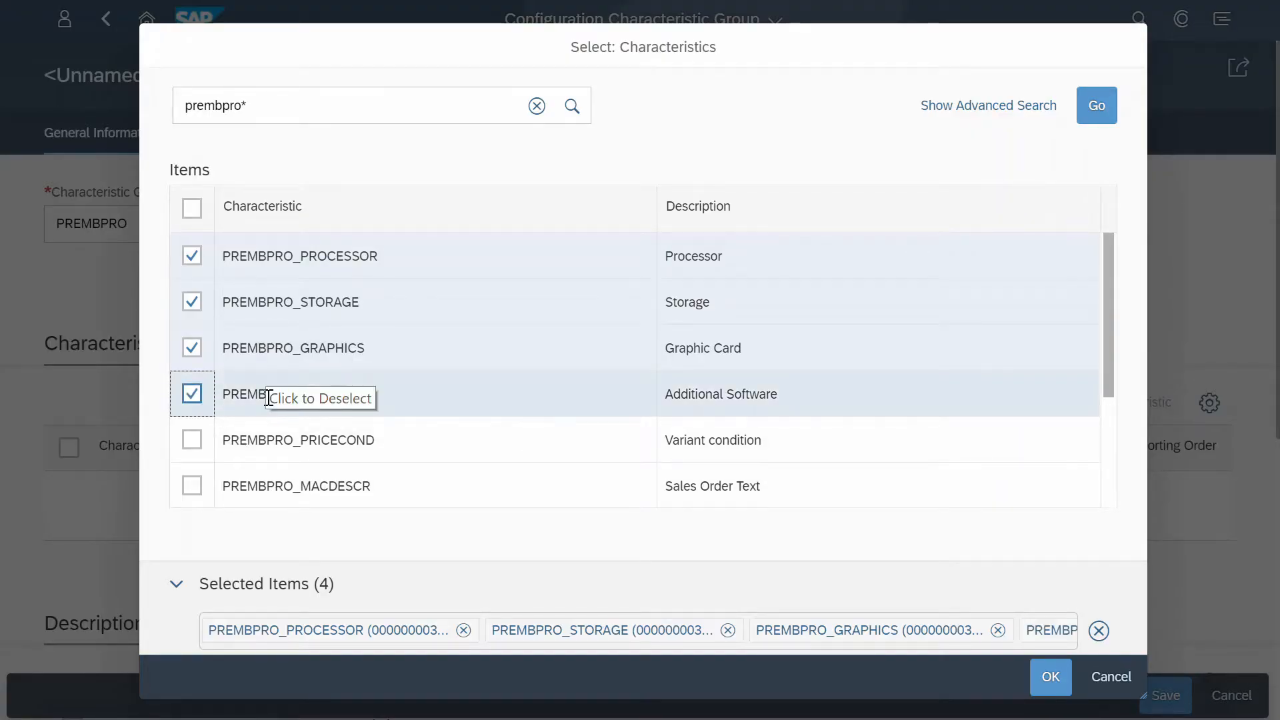
pyautogui.click(1047, 677)
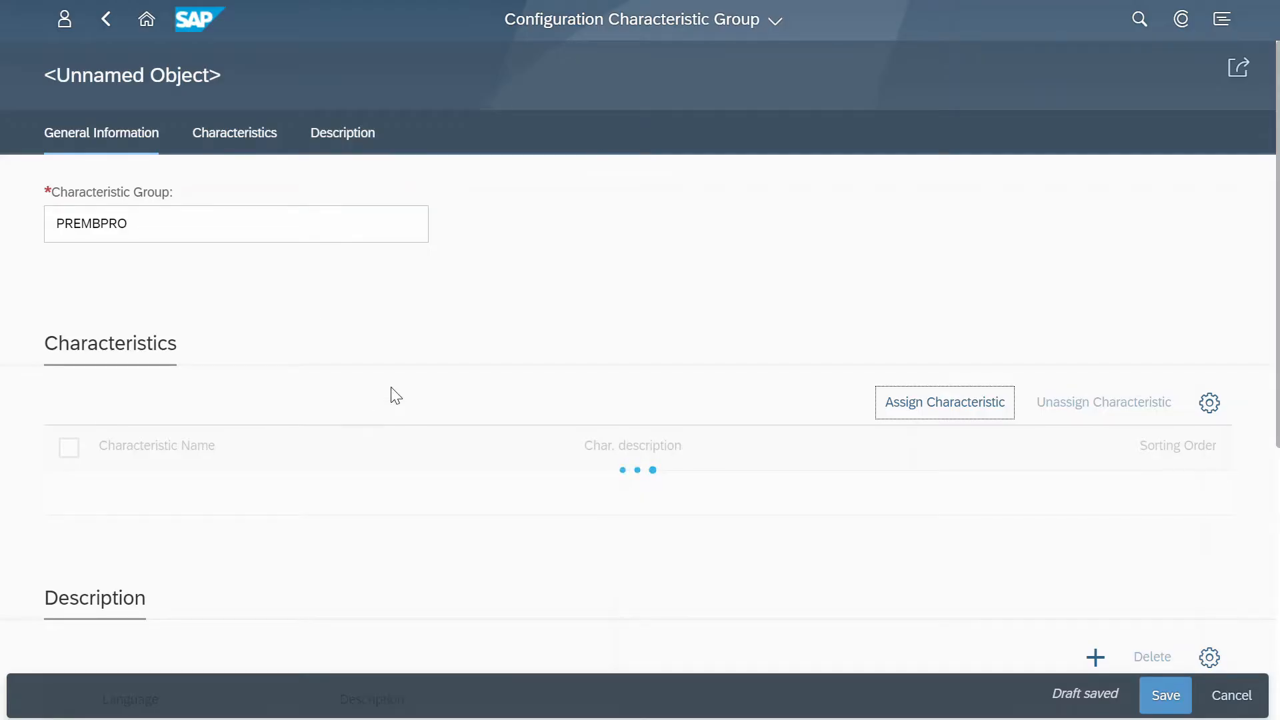
# Step: Set the sorting order of PREMBPRO_PROCESSOR to 10 and of PREMBPRO_STORAGE to 20
pyautogui.scroll(-2, 947, 290)
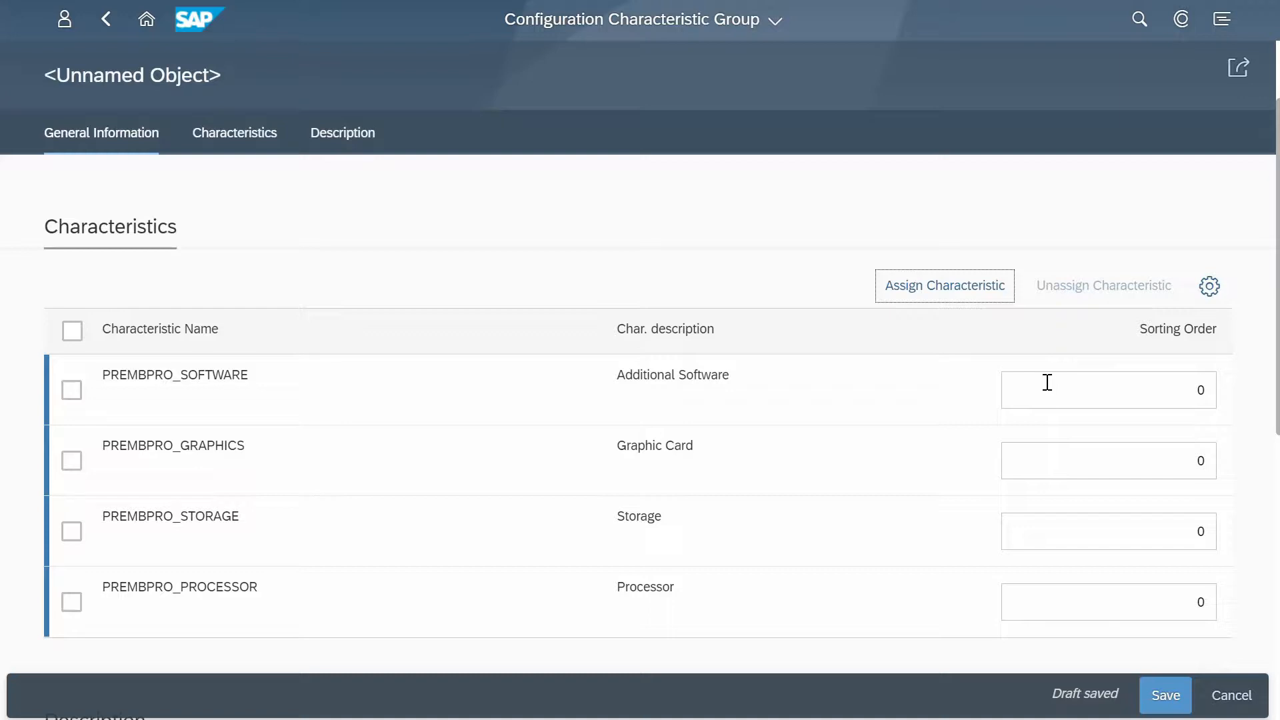
pyautogui.scroll(-2, 1058, 494)
pyautogui.scroll(2, 467, 392)
pyautogui.click(1152, 399)
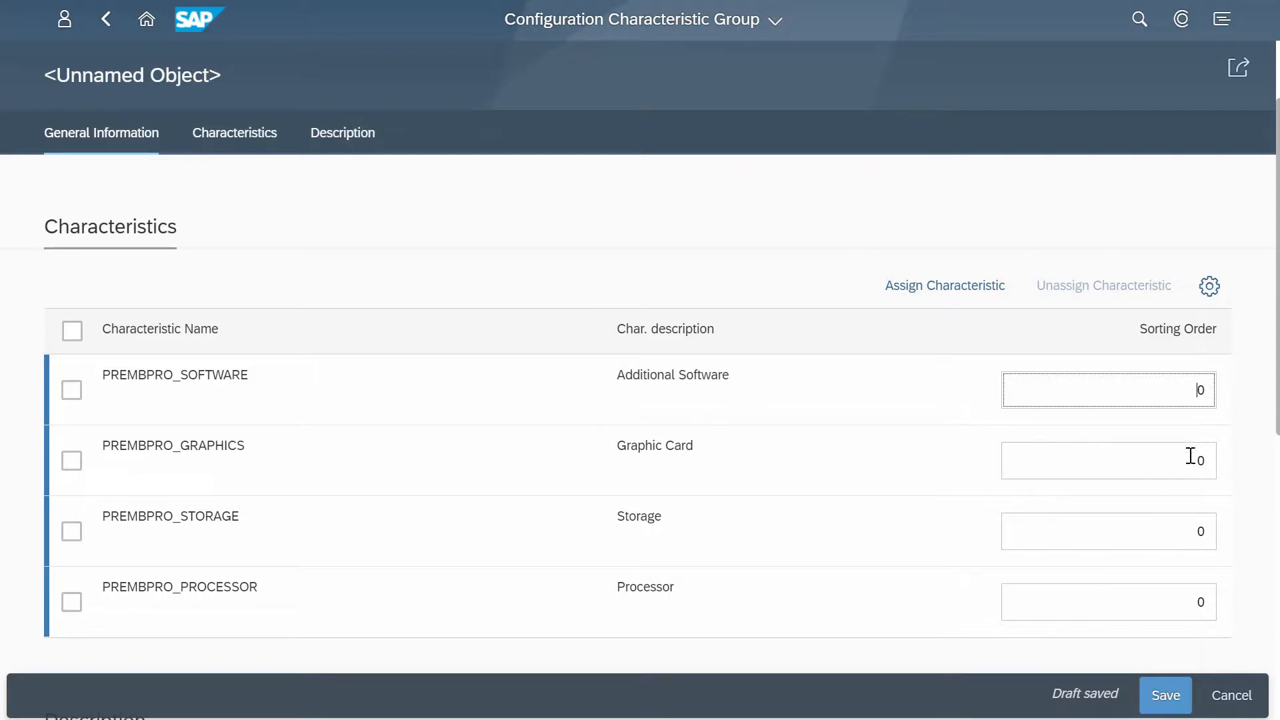
pyautogui.click(1176, 600)
pyautogui.doubleClick(1201, 602)
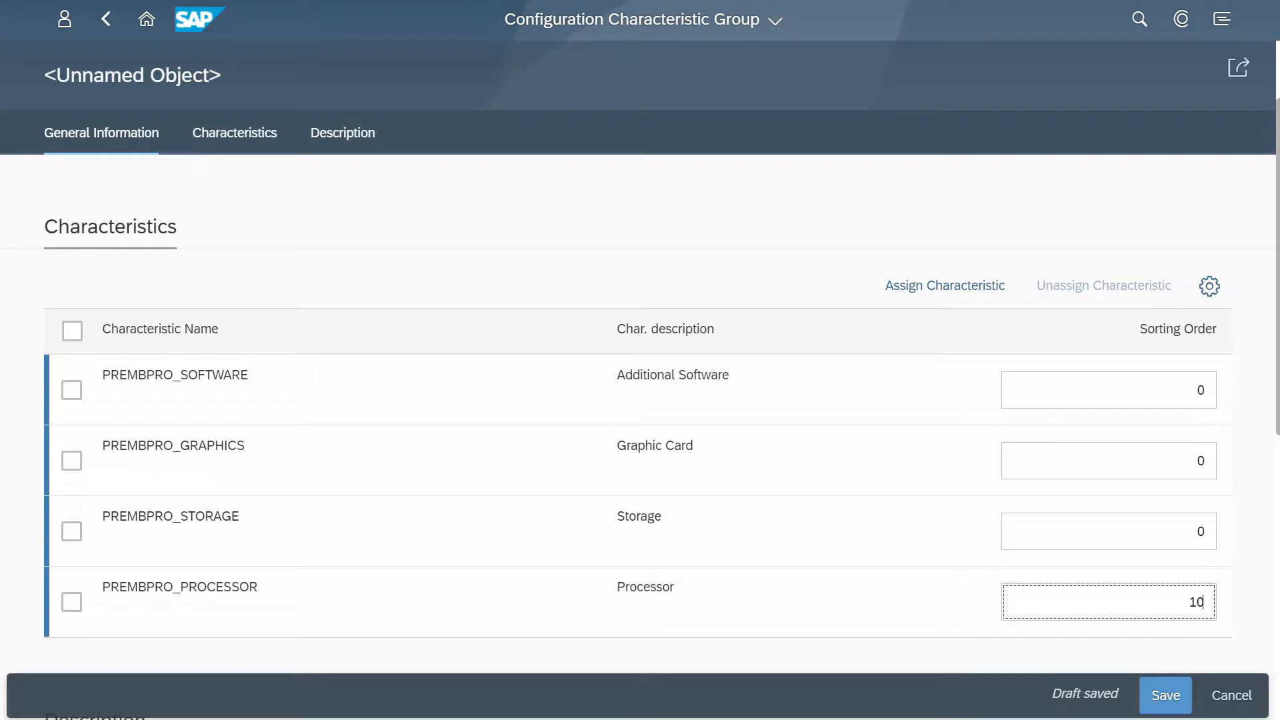
pyautogui.doubleClick(1202, 536)
pyautogui.write('20')
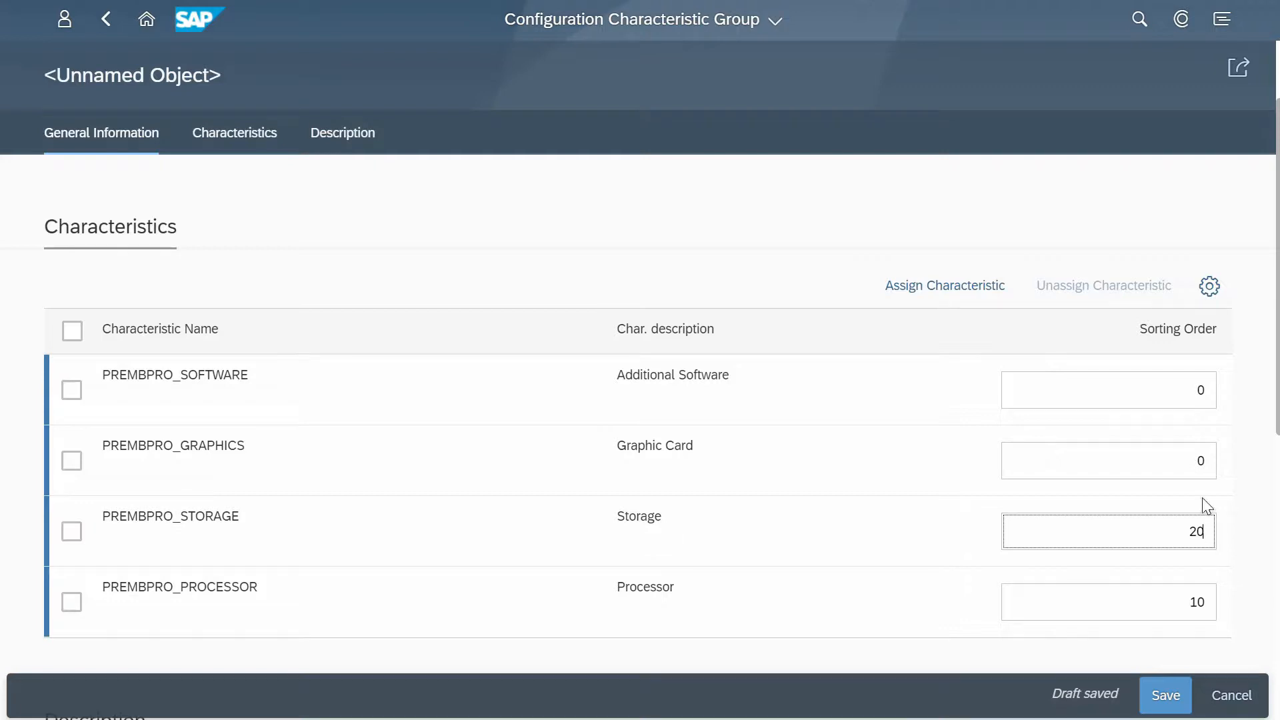
# Step: Set the sorting order of PREMBPRO_GRAPHICS to 30 and of PREMBPRO_SOFTWARE to 40
pyautogui.doubleClick(1186, 466)
pyautogui.write('3')
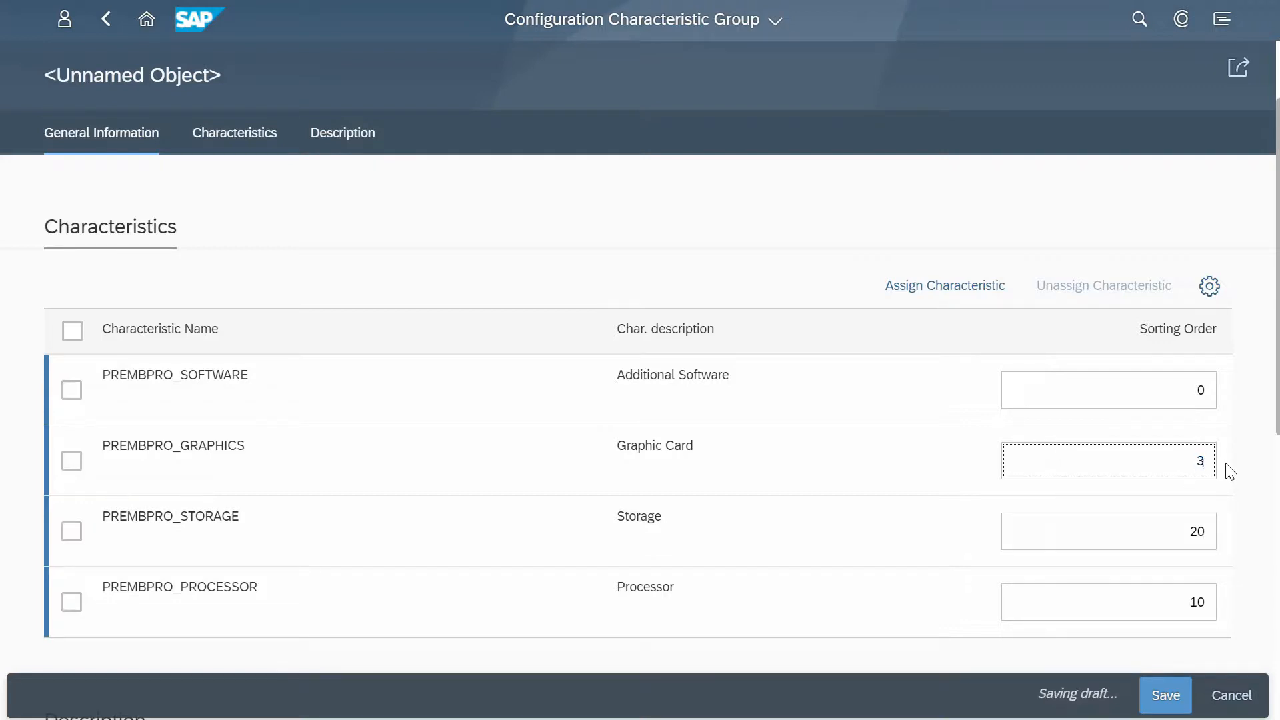
pyautogui.write('0')
pyautogui.doubleClick(1201, 393)
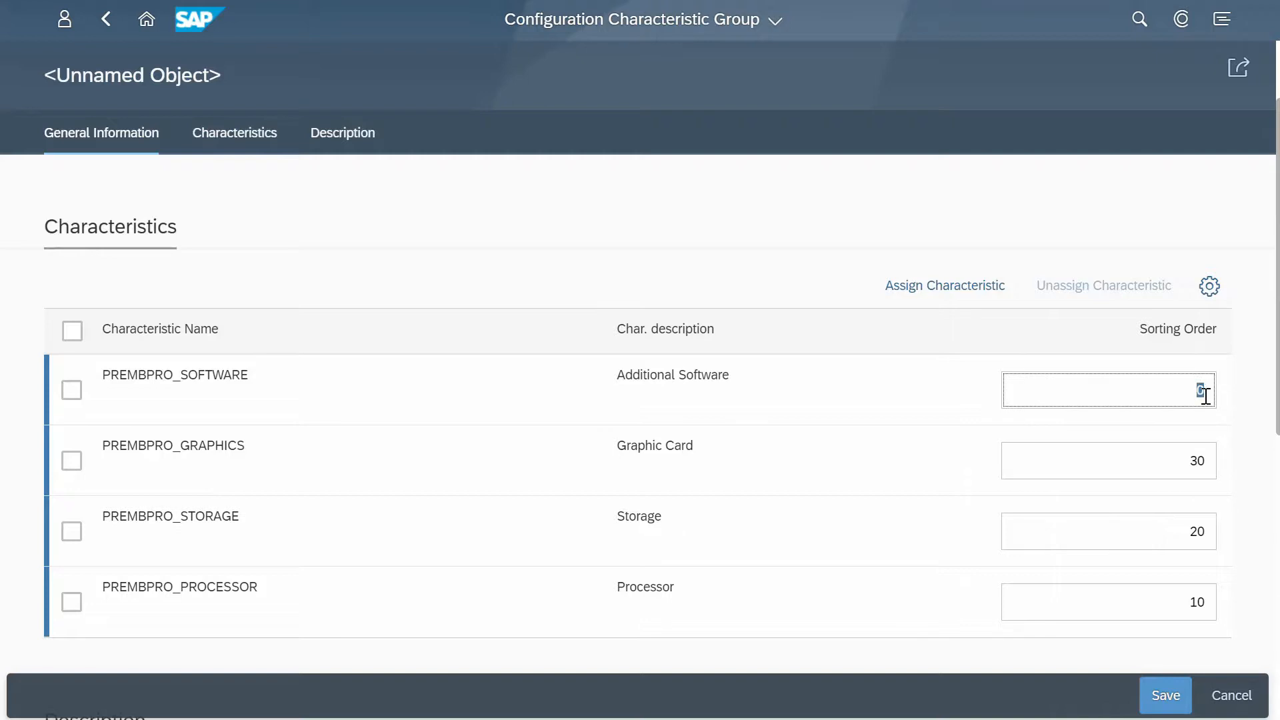
pyautogui.write('40')
pyautogui.press('Return')
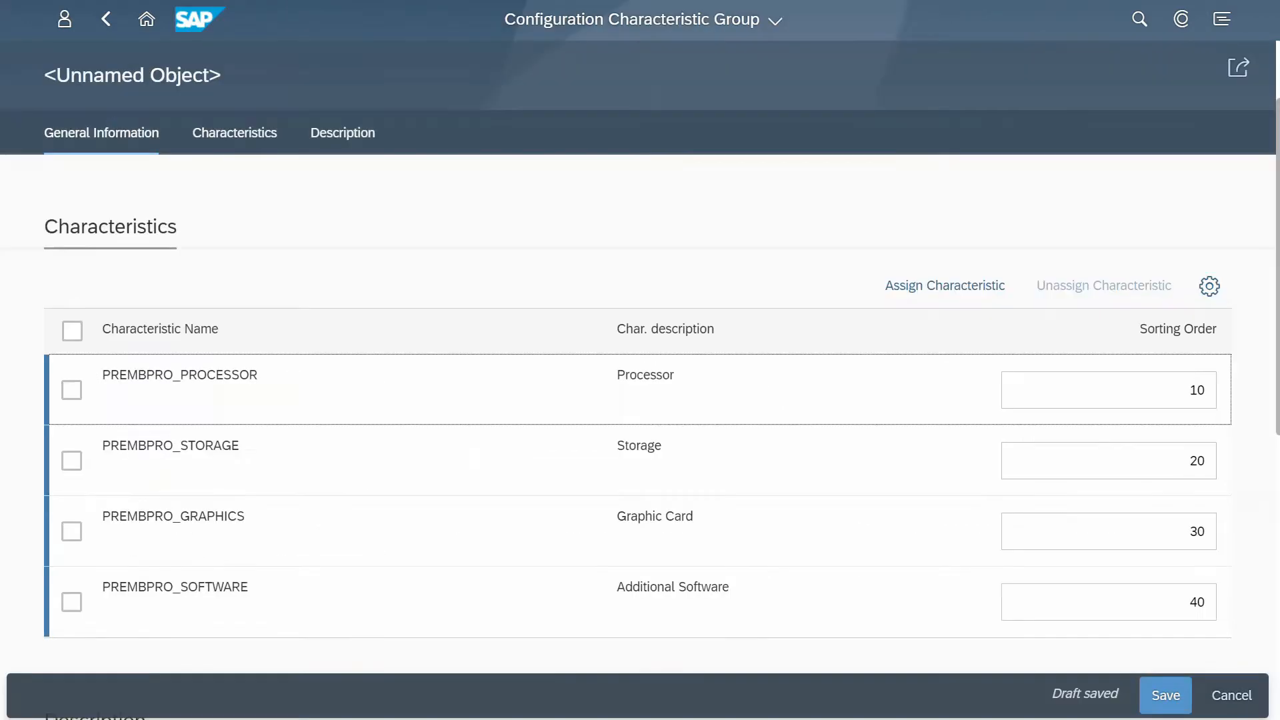
# Step: Search the characteristics for country* and assign COUNTRY_SEL to the group
pyautogui.click(942, 288)
pyautogui.click(400, 99)
pyautogui.write('country')
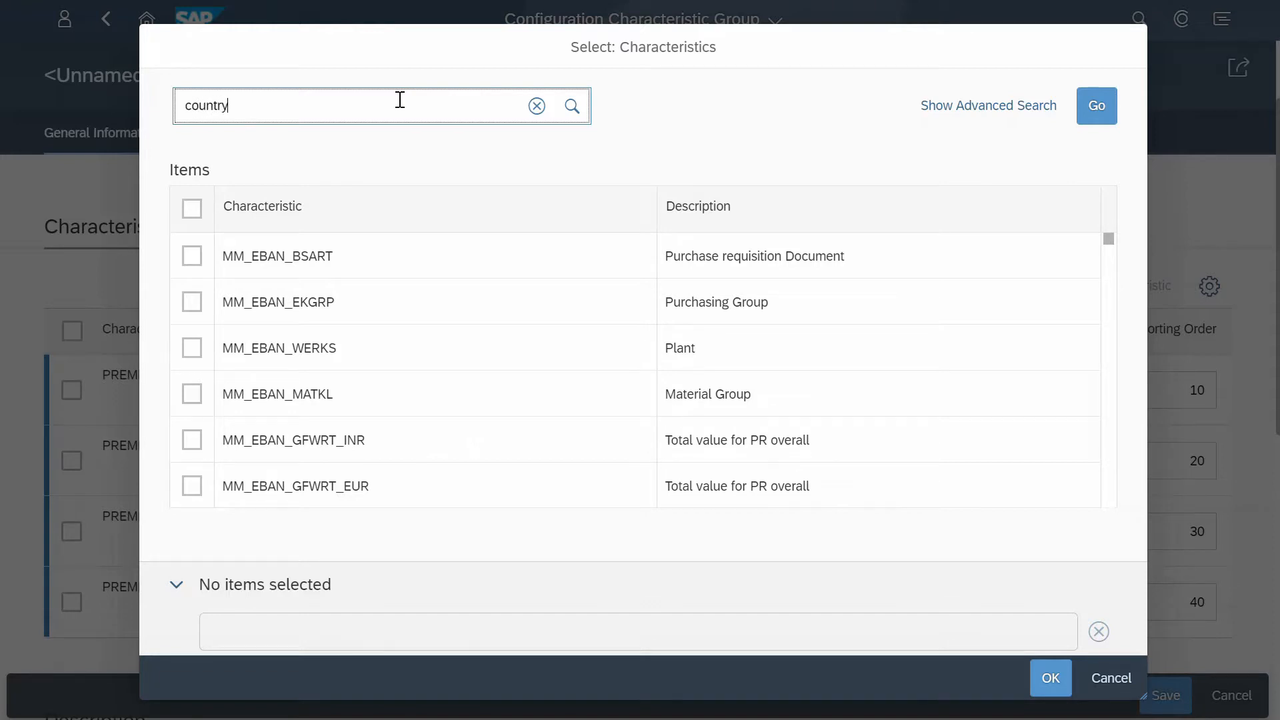
pyautogui.write('*')
pyautogui.press('Return')
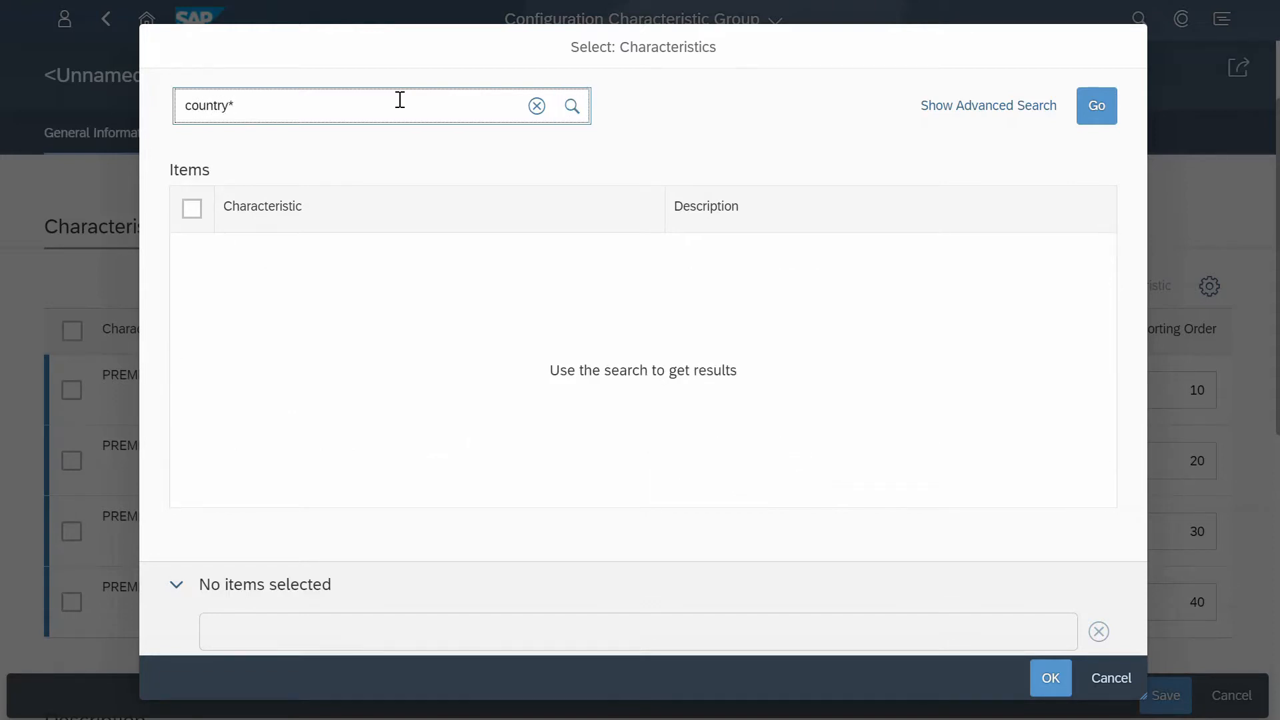
pyautogui.click(192, 256)
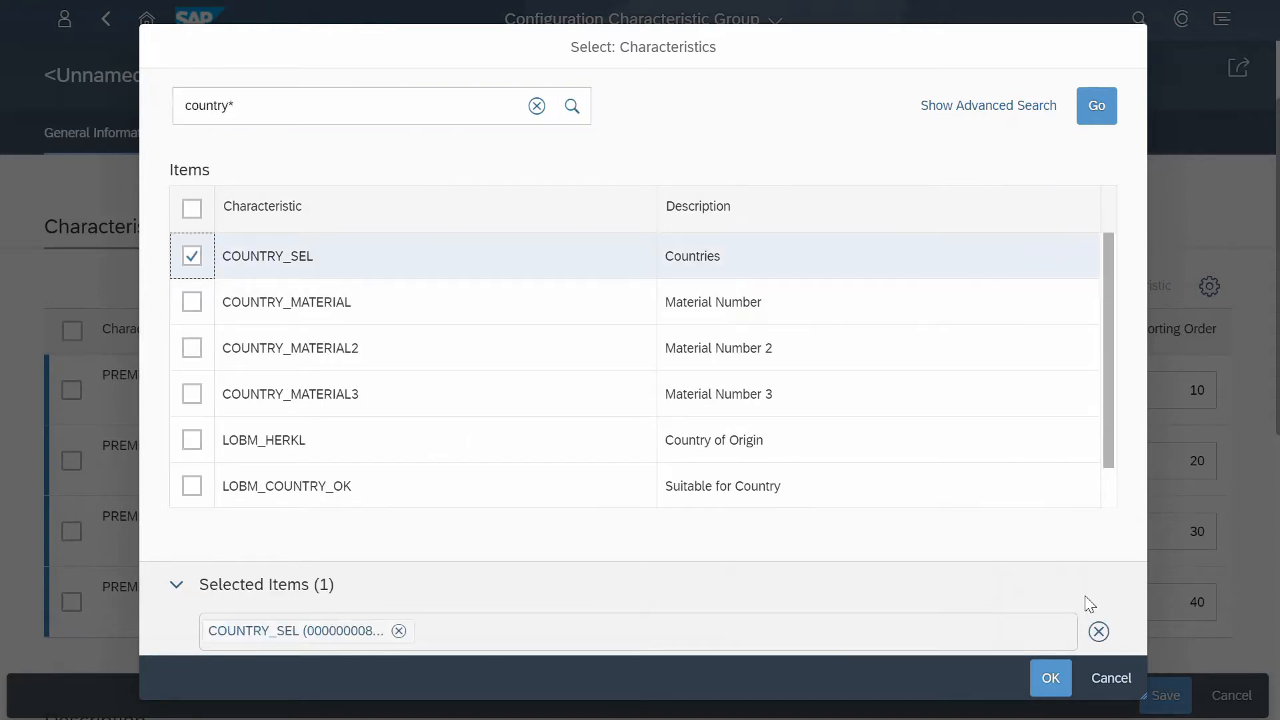
pyautogui.click(1051, 679)
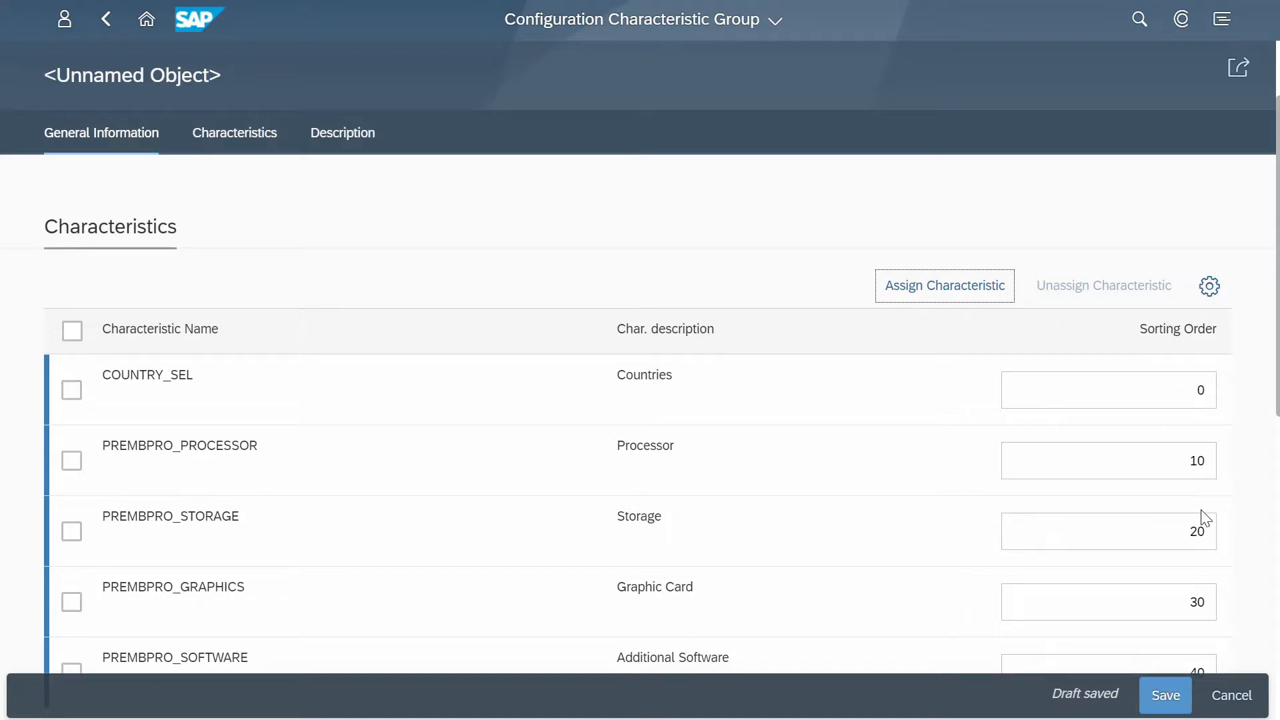
# Step: Set the sorting order of COUNTRY_SEL to 35 so it sorts between Graphic Card and Additional Software
pyautogui.scroll(-2, 1205, 517)
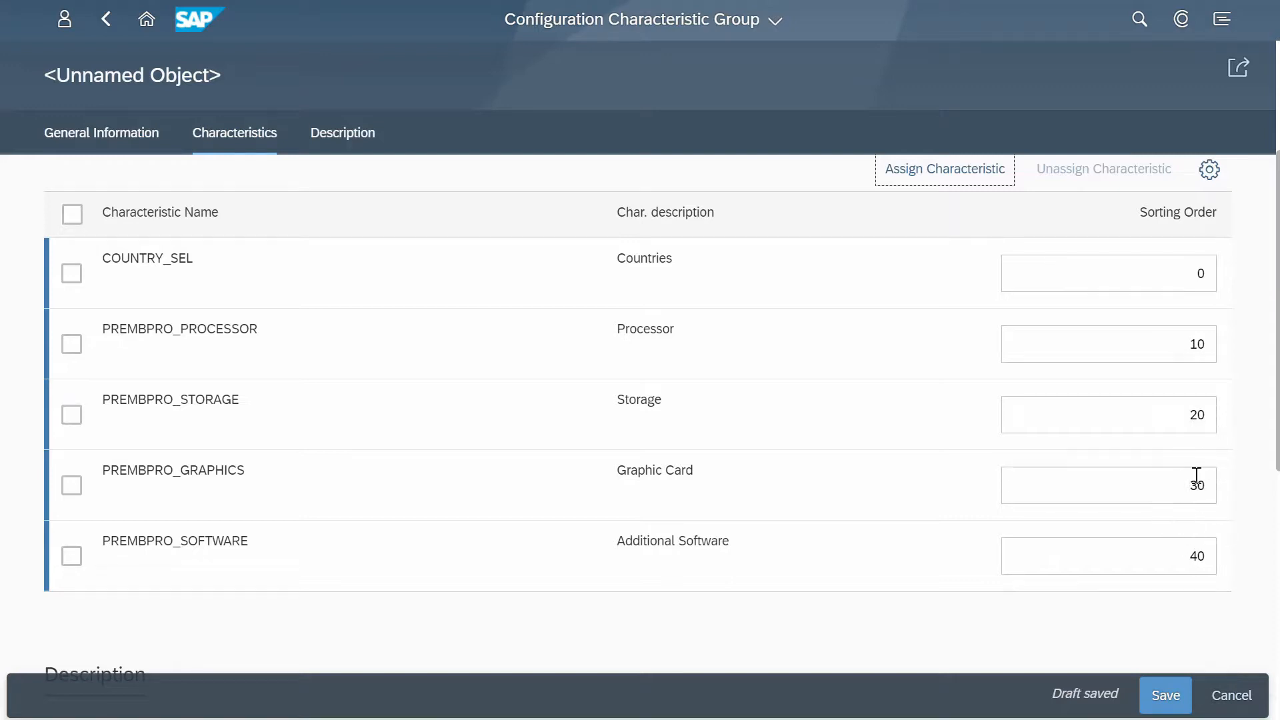
pyautogui.scroll(4, 1190, 538)
pyautogui.click(1194, 507)
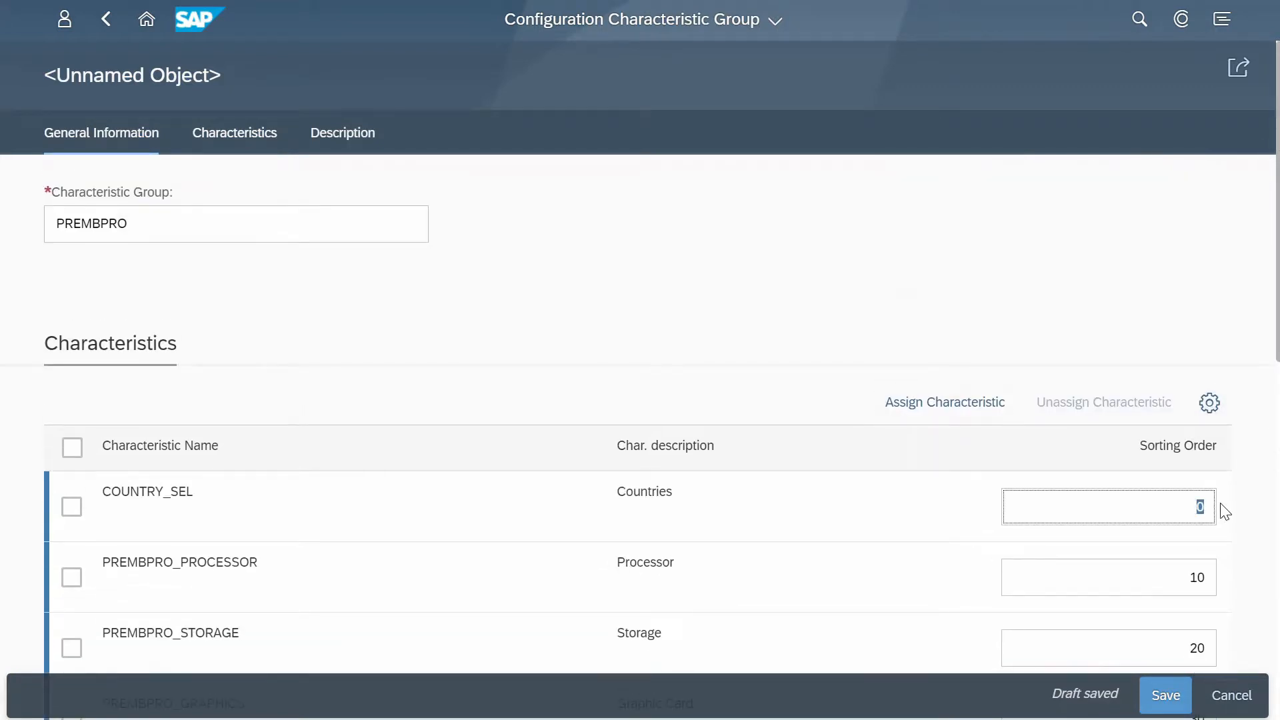
pyautogui.write('35')
pyautogui.click(1233, 471)
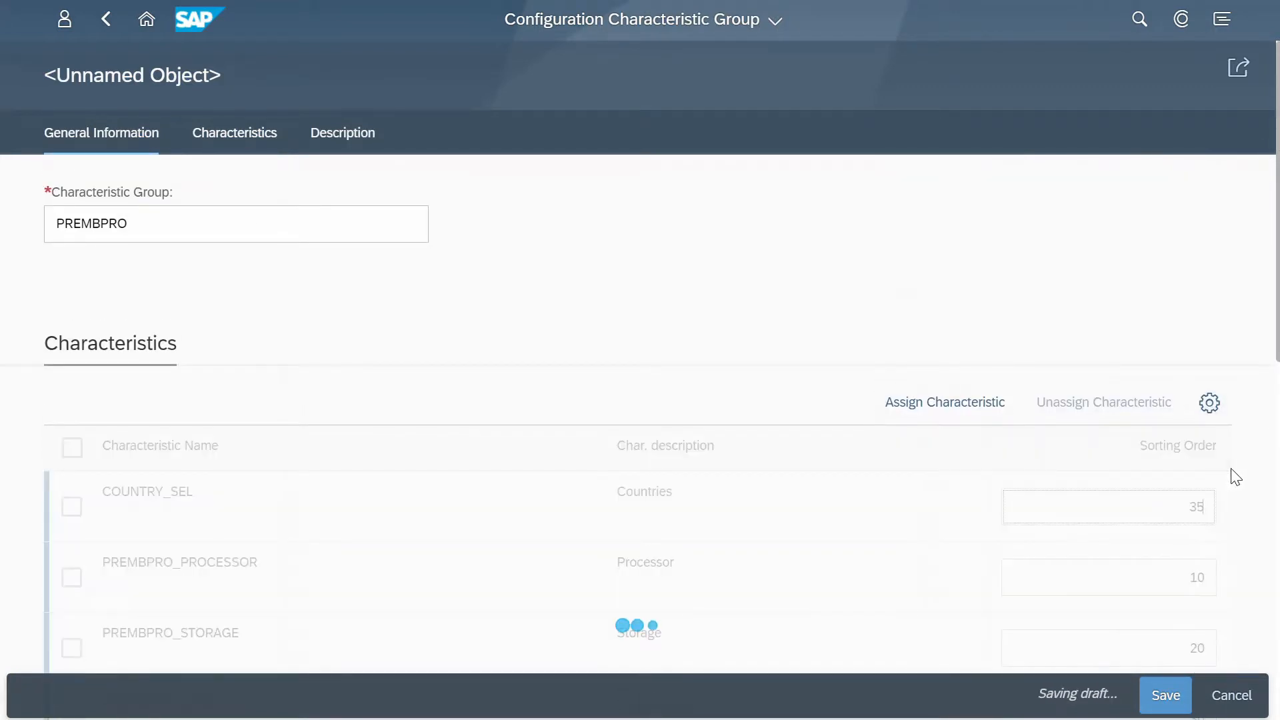
pyautogui.scroll(-3, 1227, 475)
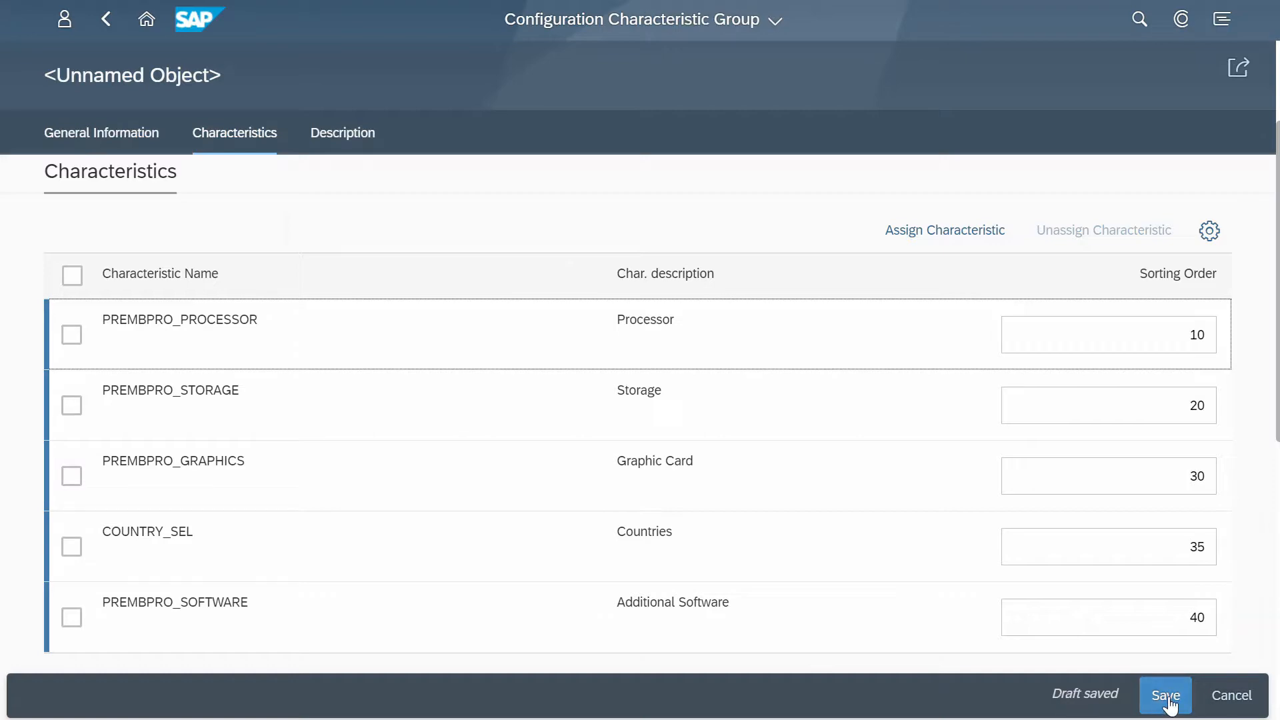
# Step: Add the EN description "MacBookPro Options" to the characteristic group and save the group
pyautogui.scroll(-5, 1123, 523)
pyautogui.scroll(3, 1167, 473)
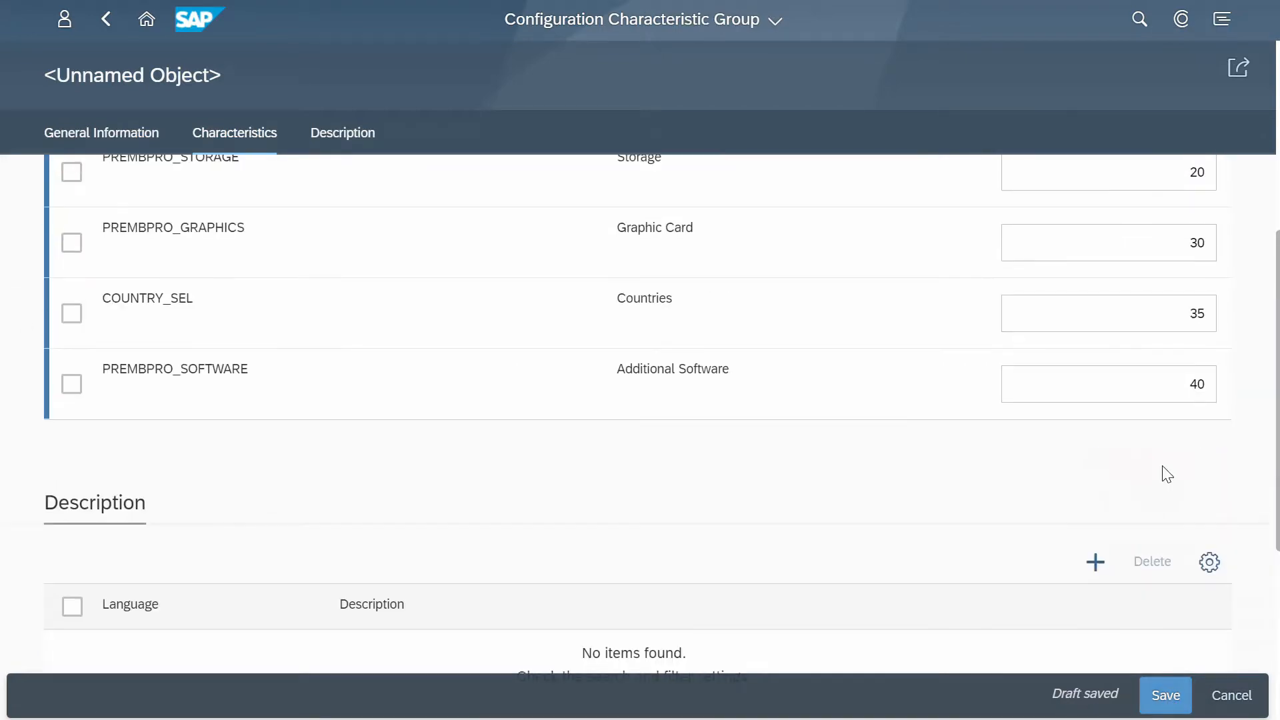
pyautogui.scroll(3, 678, 260)
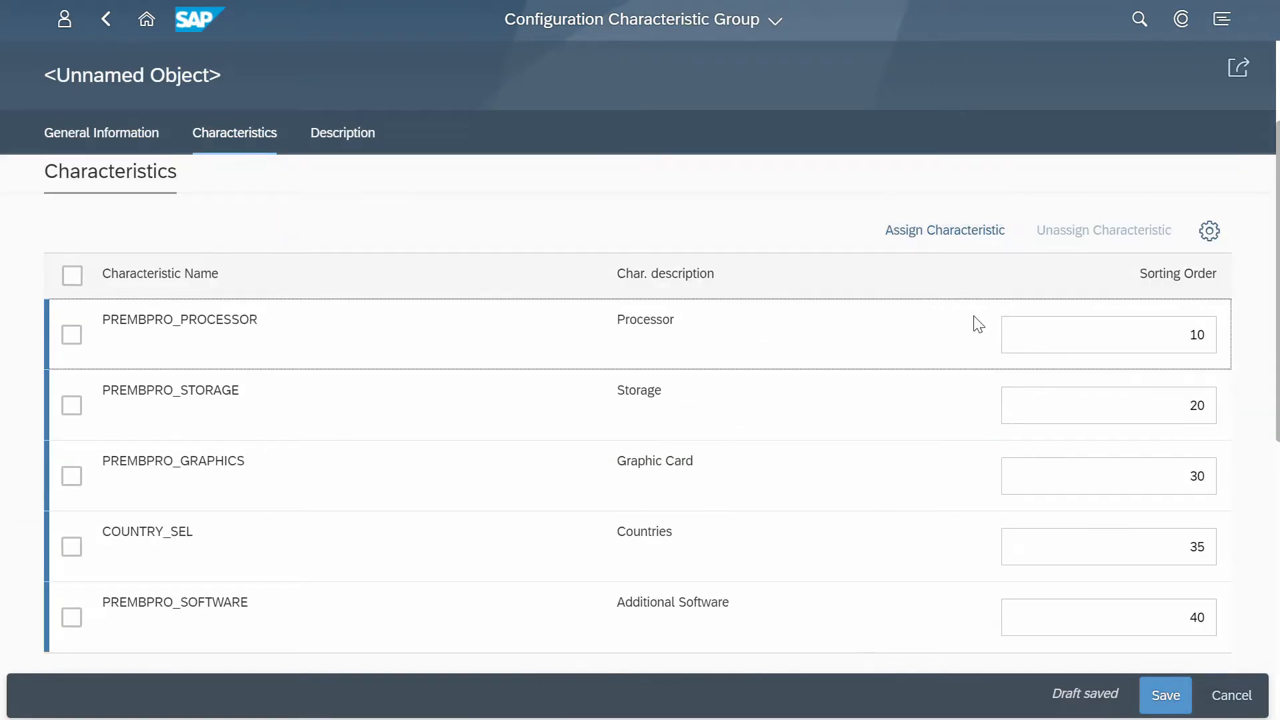
pyautogui.scroll(-2, 1134, 541)
pyautogui.scroll(-3, 932, 519)
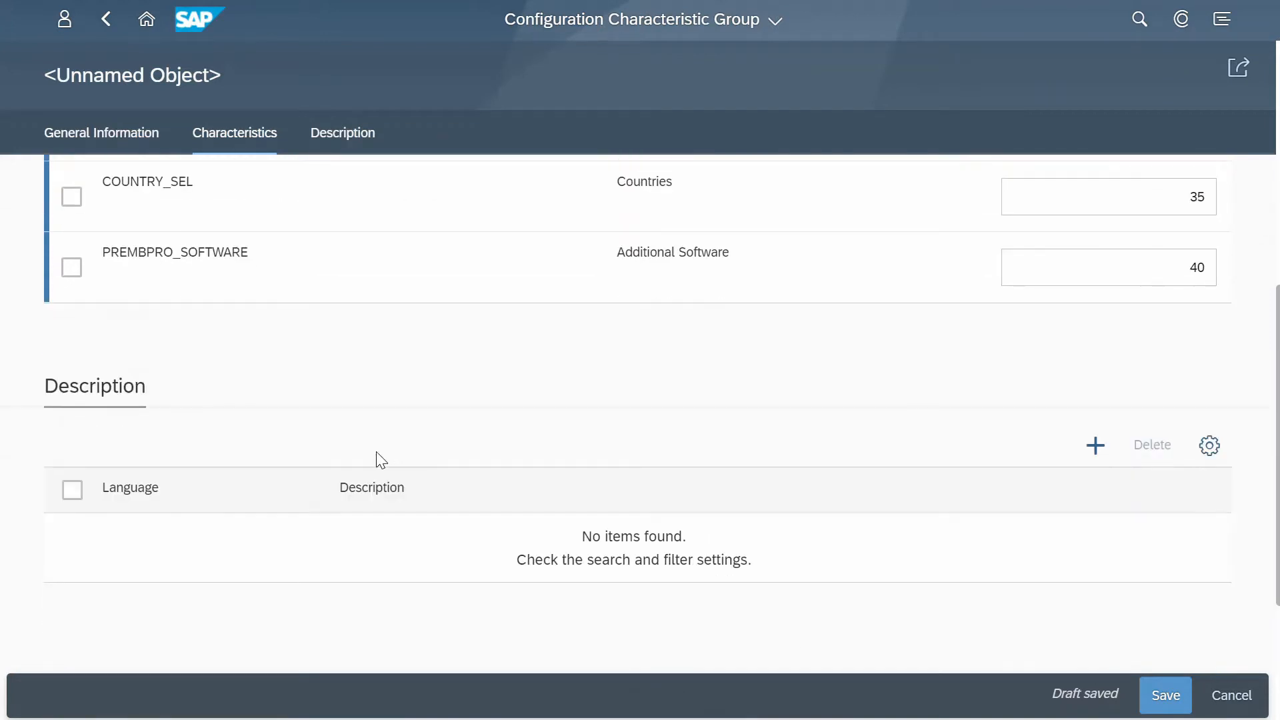
pyautogui.click(1096, 446)
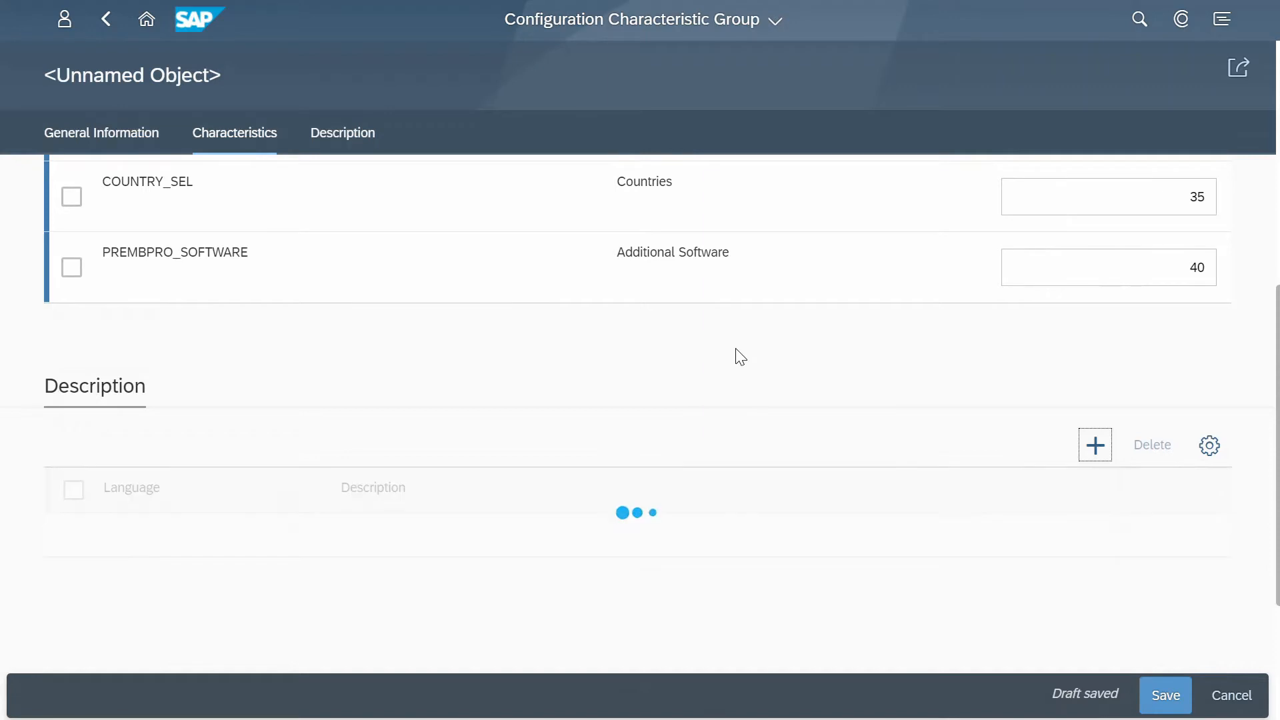
pyautogui.click(530, 558)
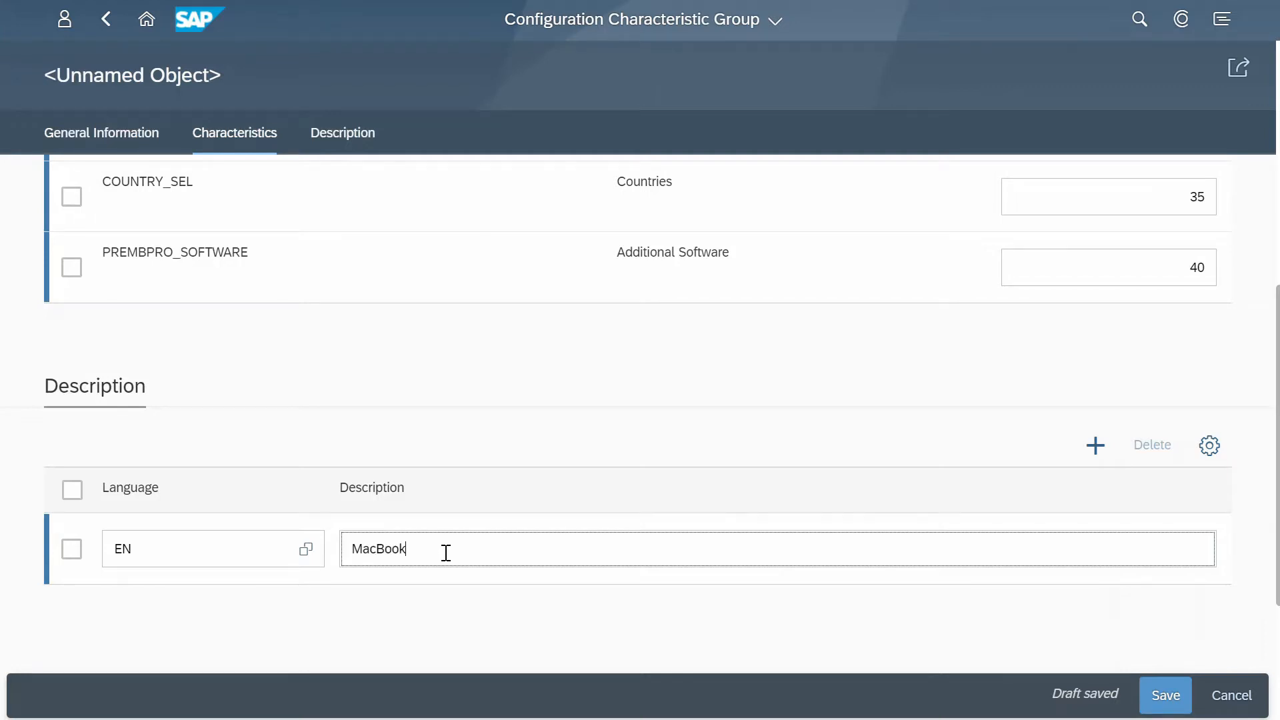
pyautogui.write('o Options')
pyautogui.click(1161, 698)
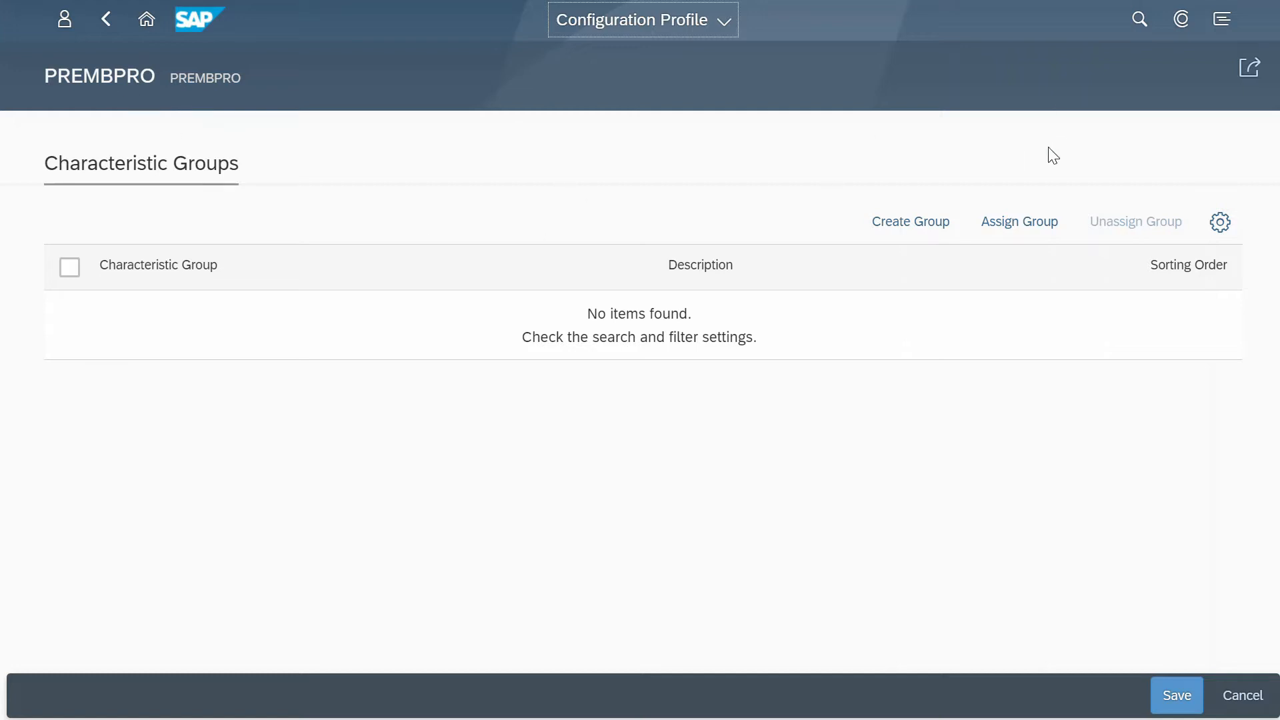
# Step: Assign the characteristic group PREMBPRO to the configuration profile with sorting order 10 and save the profile
pyautogui.click(1037, 225)
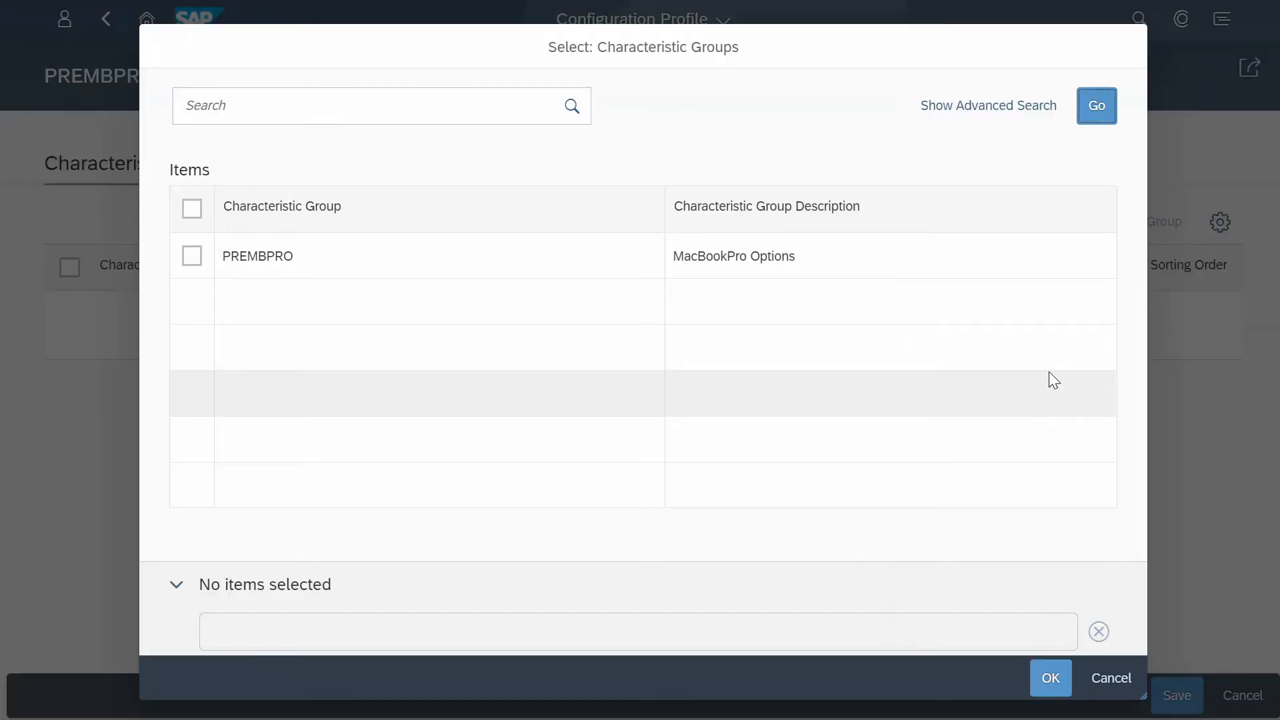
pyautogui.click(192, 257)
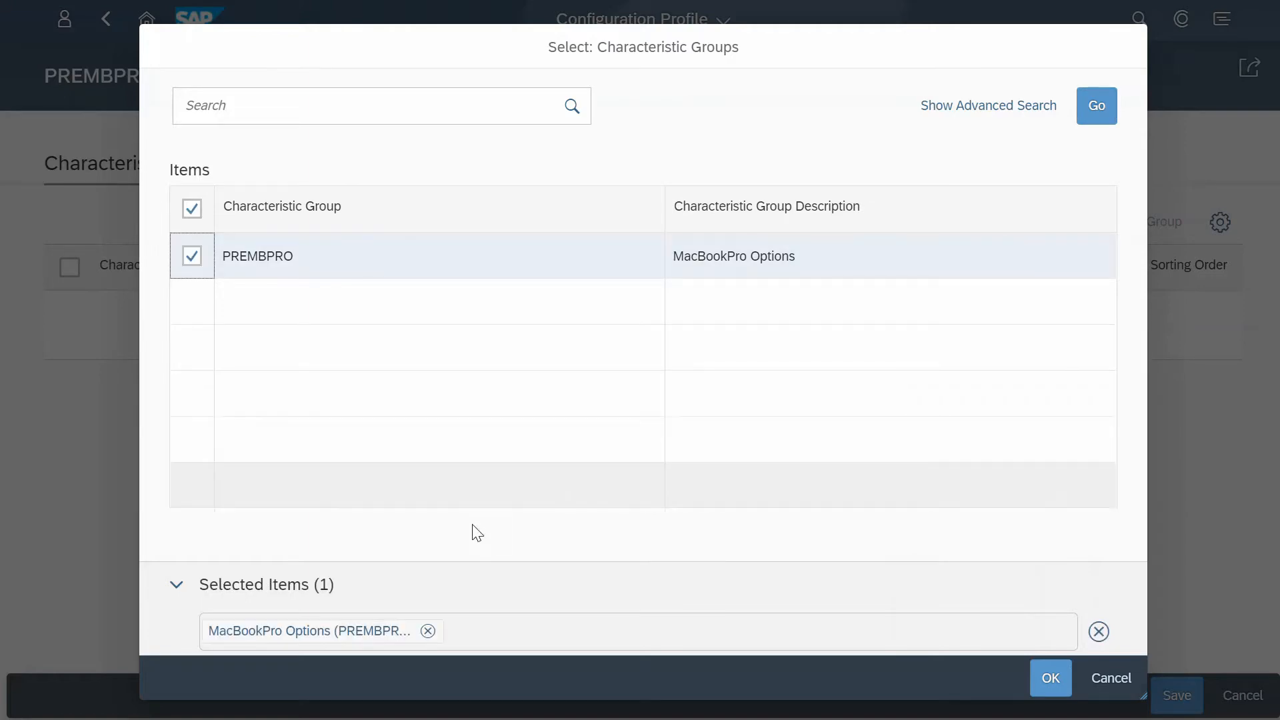
pyautogui.click(1051, 678)
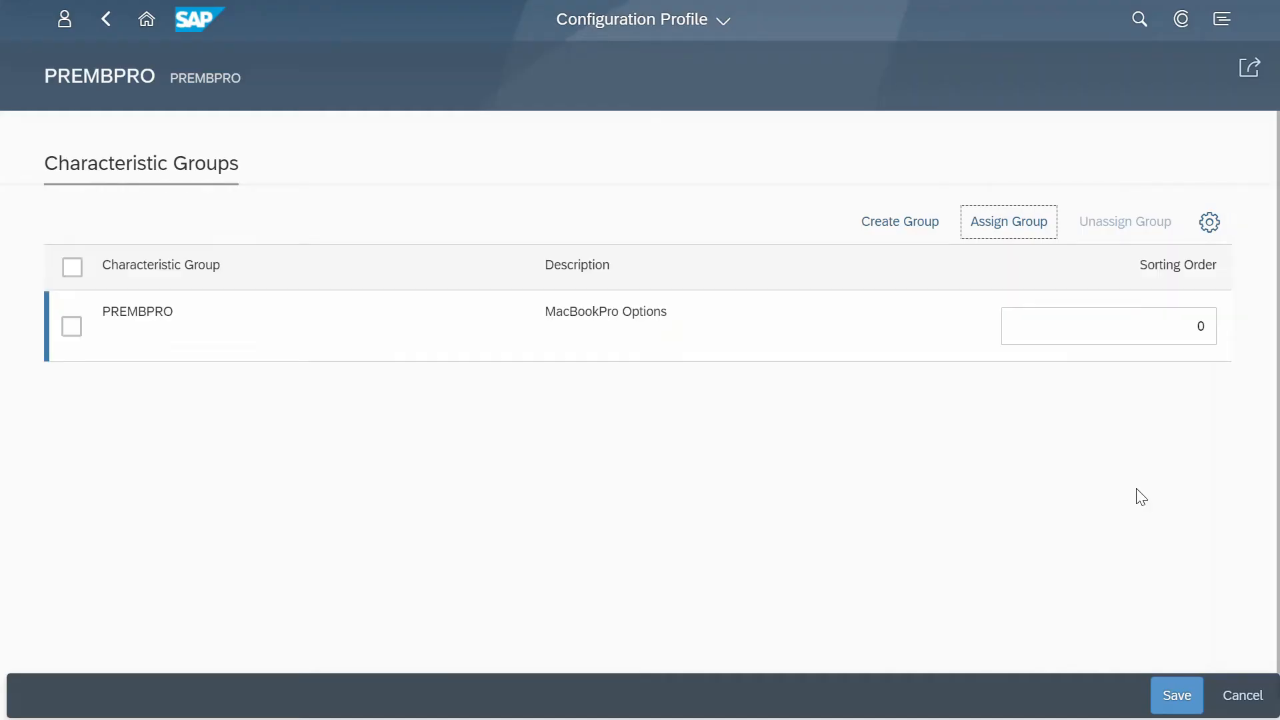
pyautogui.click(1191, 330)
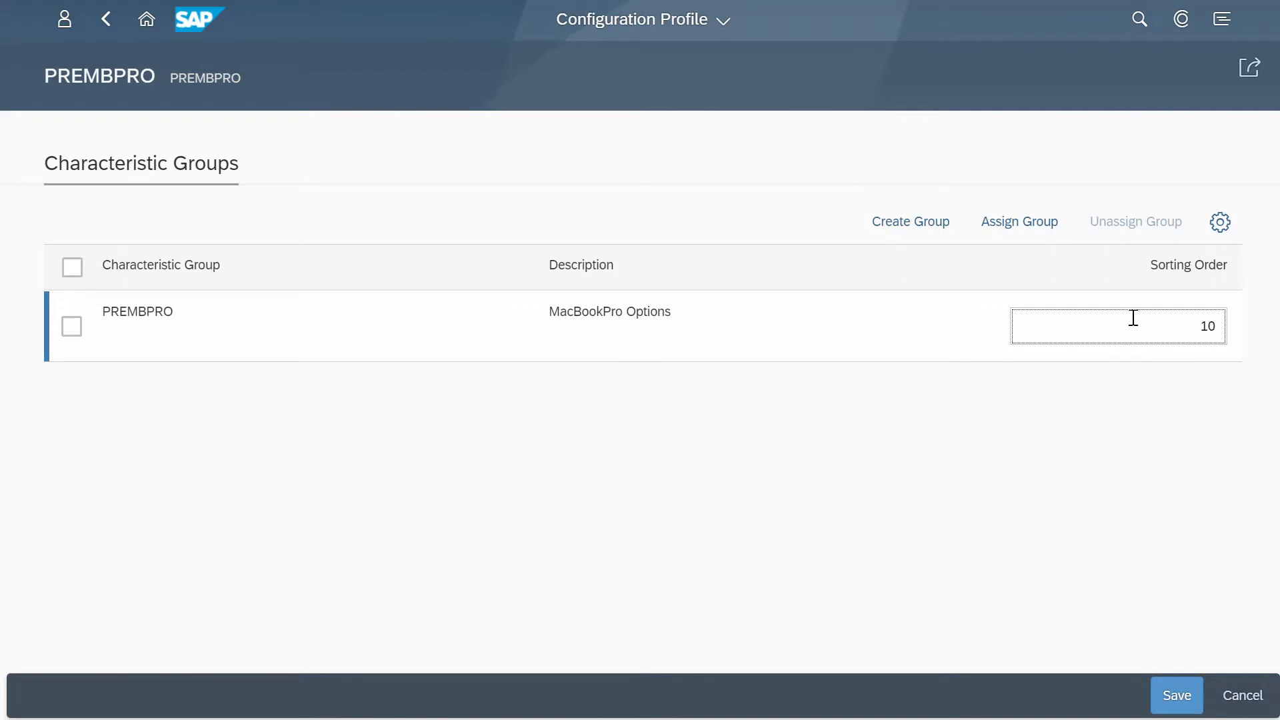
pyautogui.click(1183, 694)
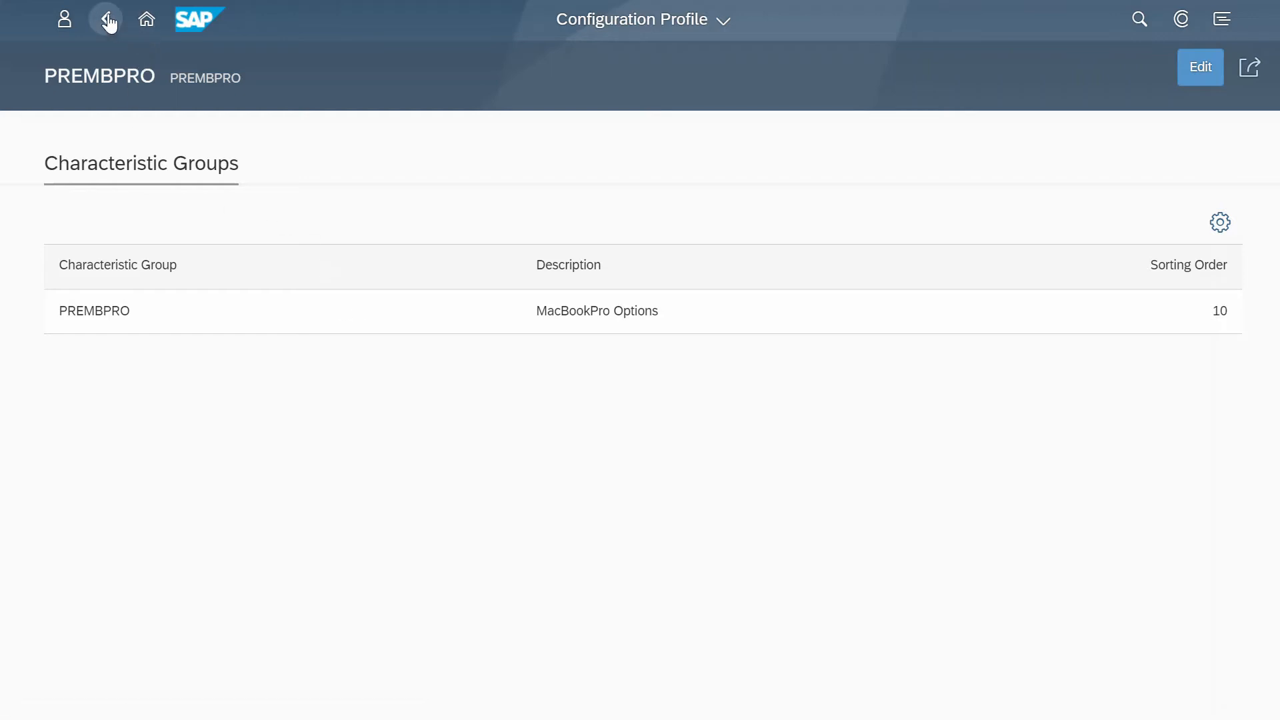
# Step: Open Manage Characteristic Groups from the Variant Configuration Modeling apps, list all groups and review the PREMBPRO group's characteristics and description
pyautogui.click(147, 21)
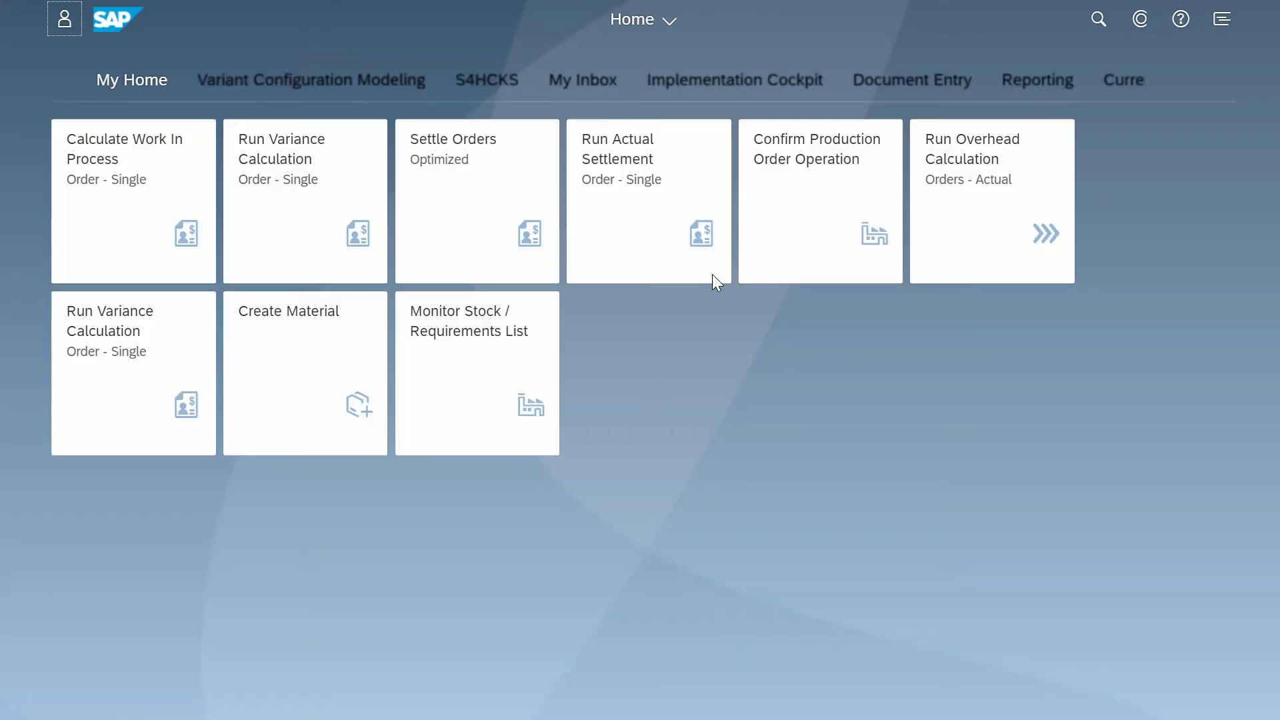
pyautogui.click(321, 81)
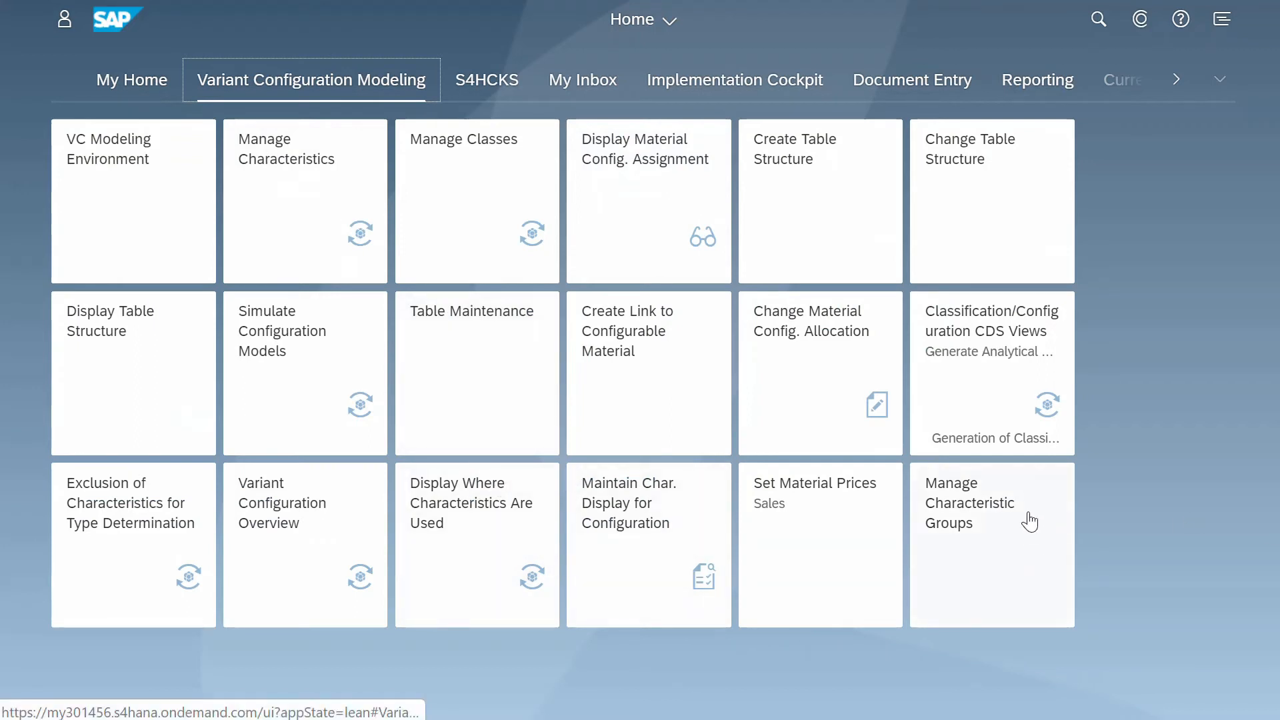
pyautogui.click(930, 513)
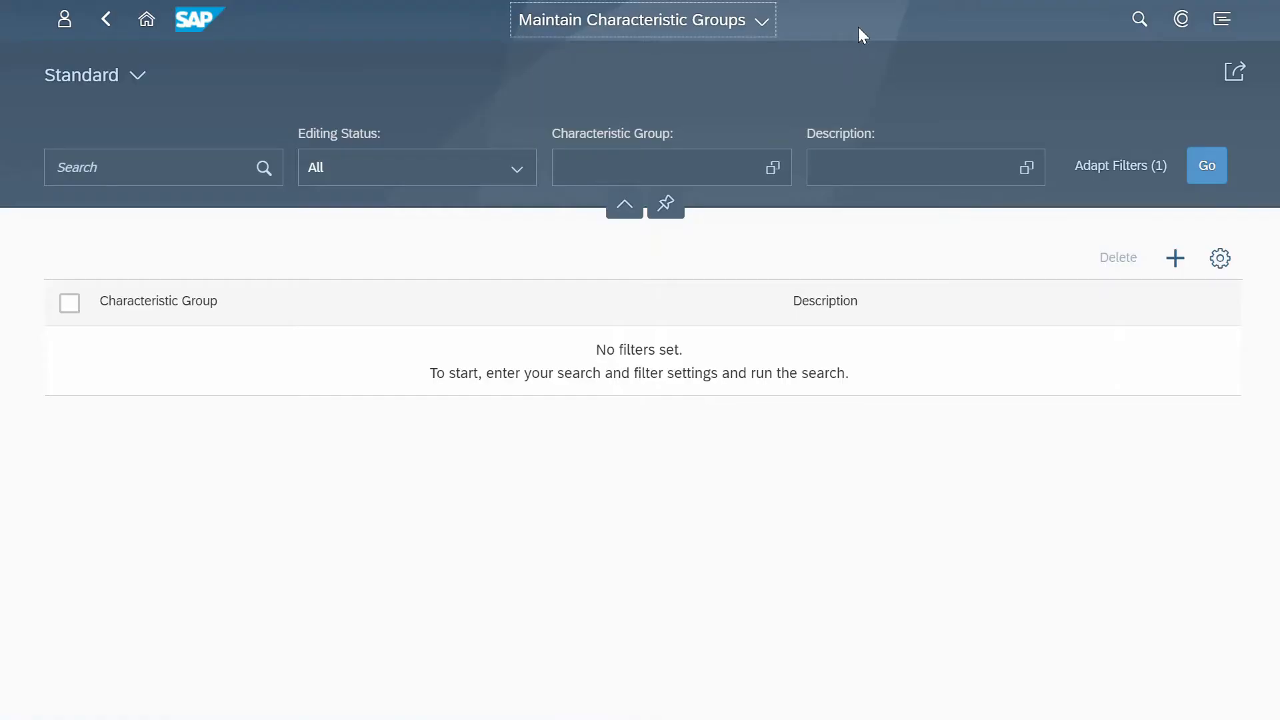
pyautogui.click(1194, 152)
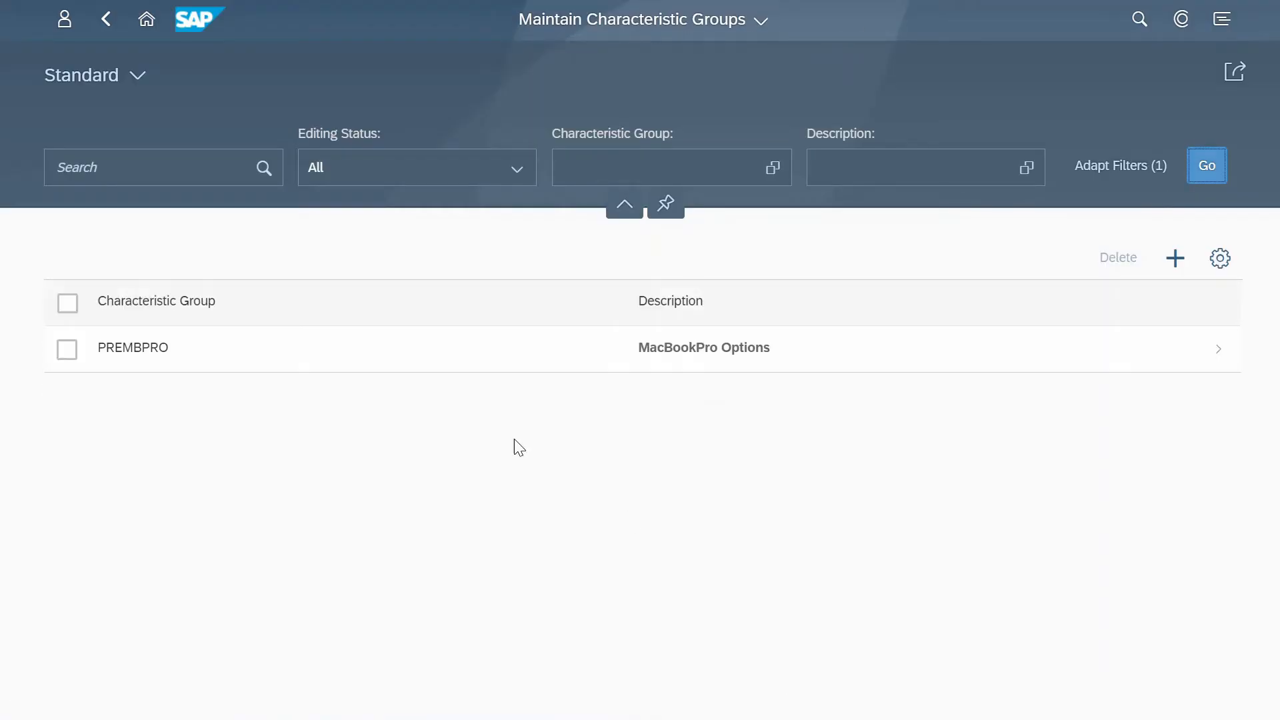
pyautogui.click(379, 349)
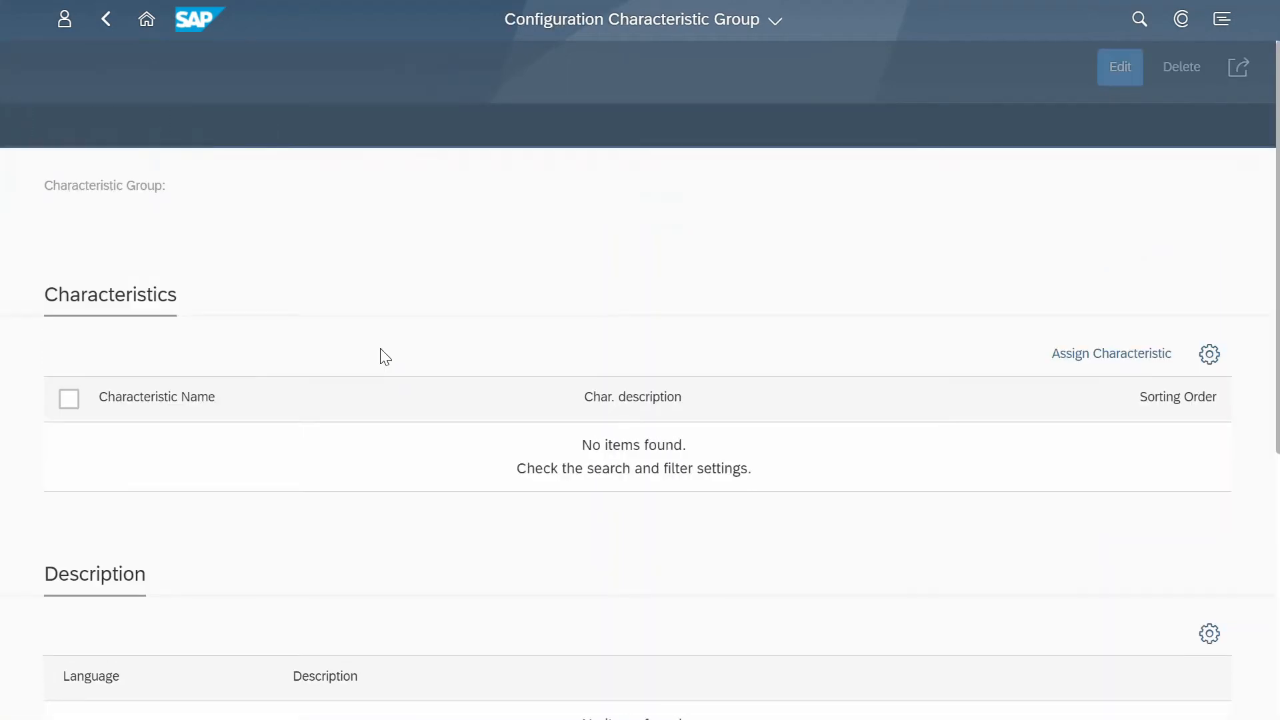
pyautogui.scroll(-3, 1081, 527)
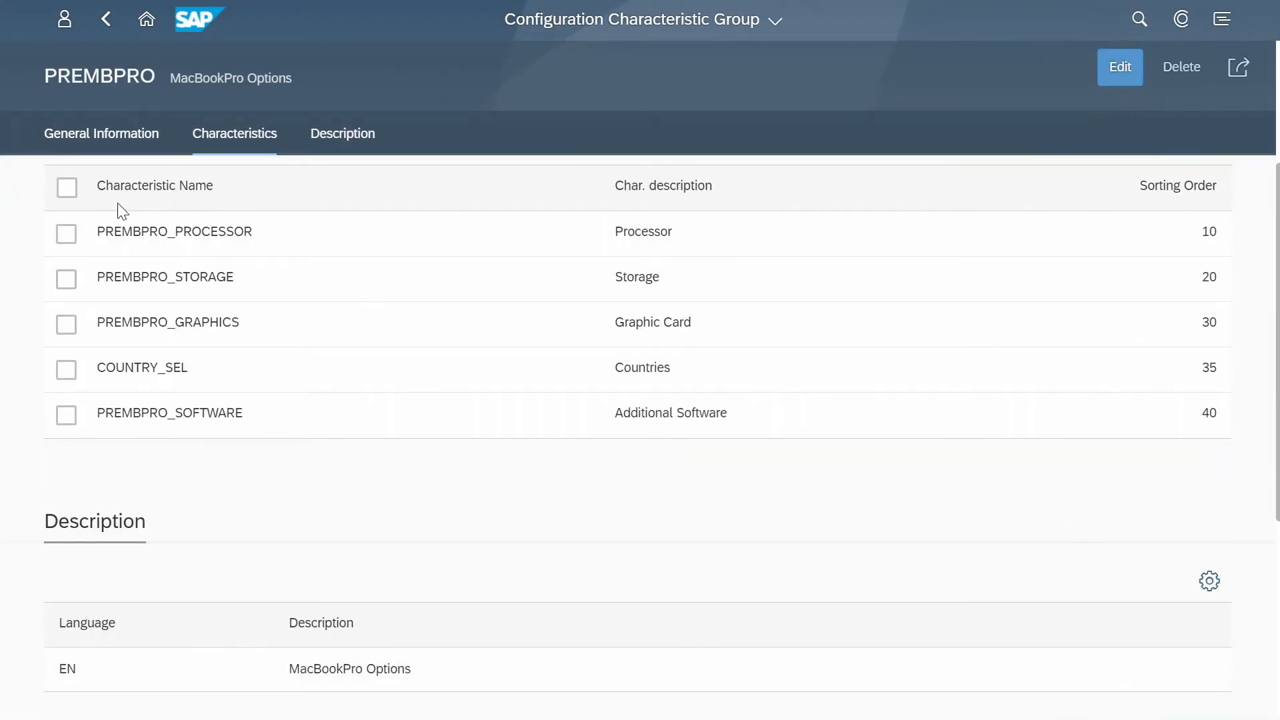
# Step: Leave the characteristic group and the PREMBPRO configuration model, and return to the sales order's variant configuration screen
pyautogui.click(106, 19)
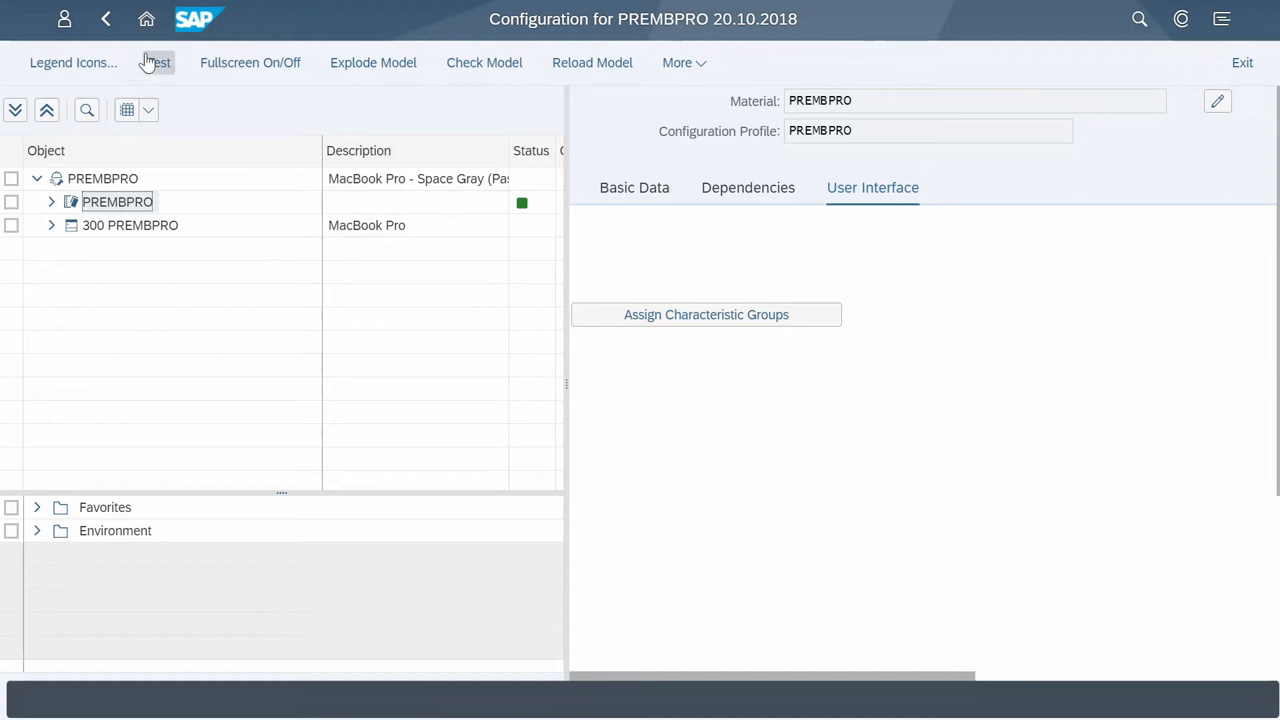
pyautogui.click(105, 19)
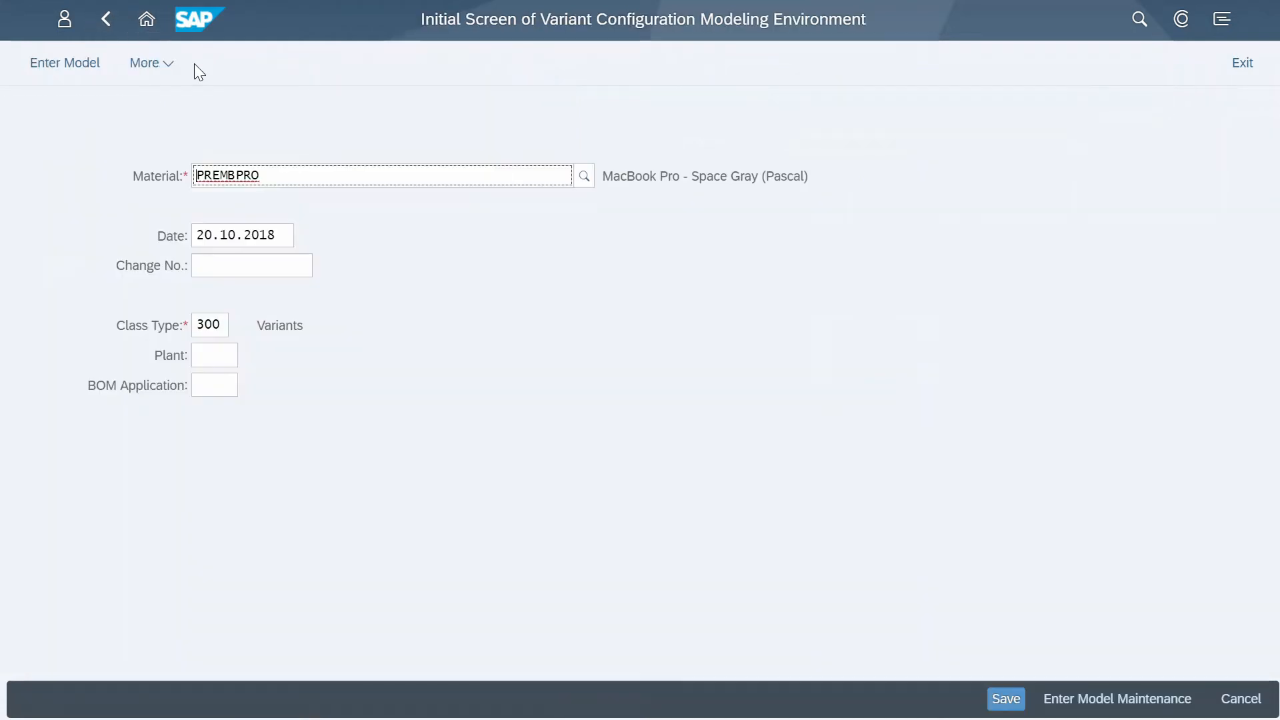
pyautogui.click(117, 26)
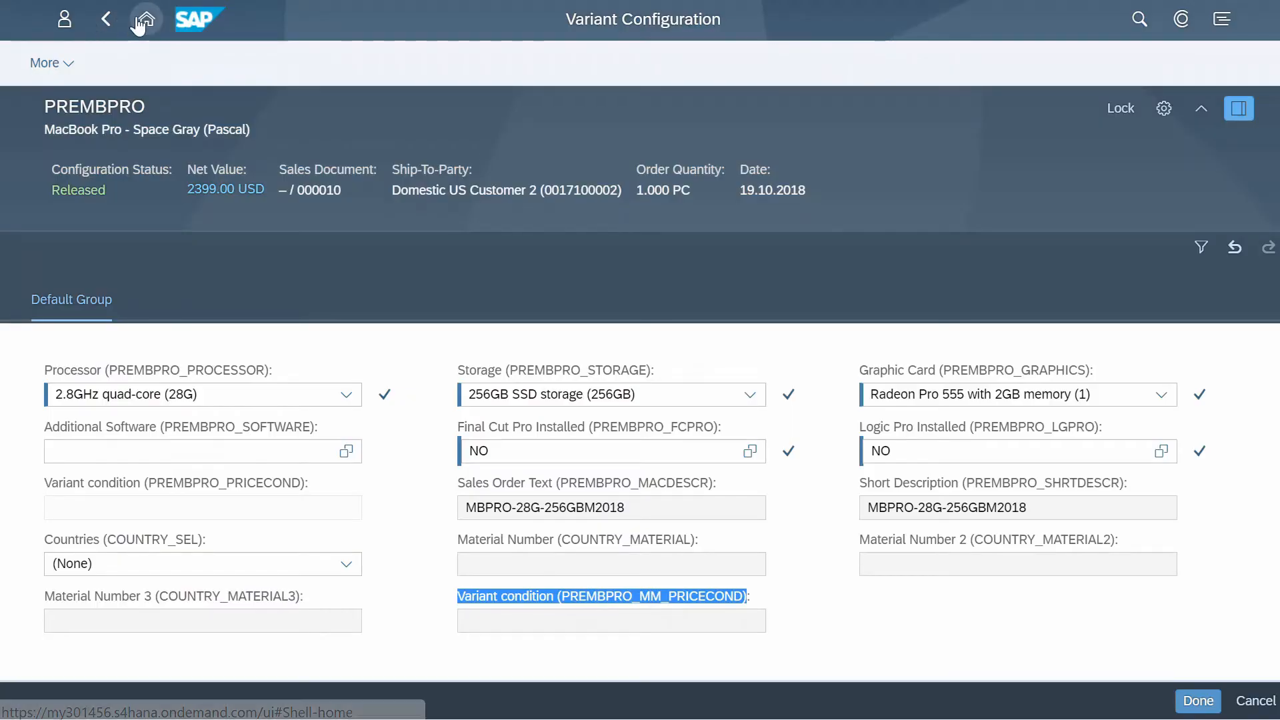
# Step: Leave the variant configuration without saving and open Create Sales Orders from the S4HCKS apps
pyautogui.click(146, 19)
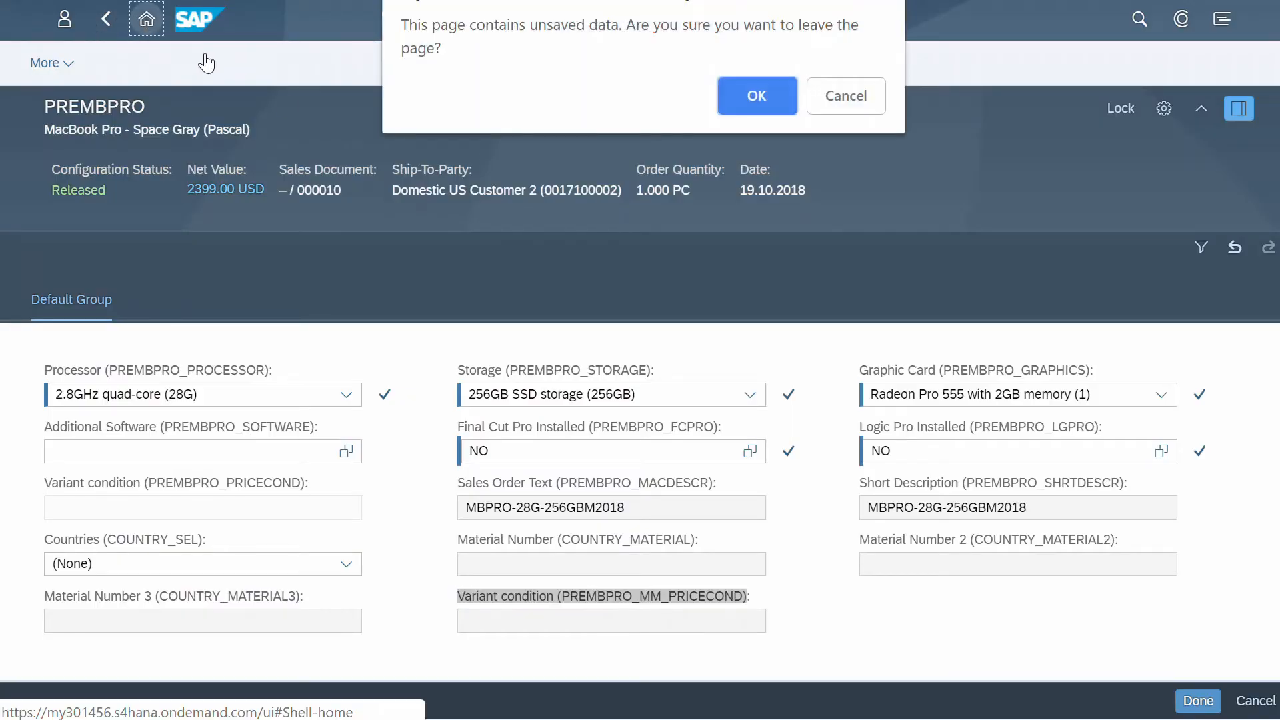
pyautogui.click(757, 96)
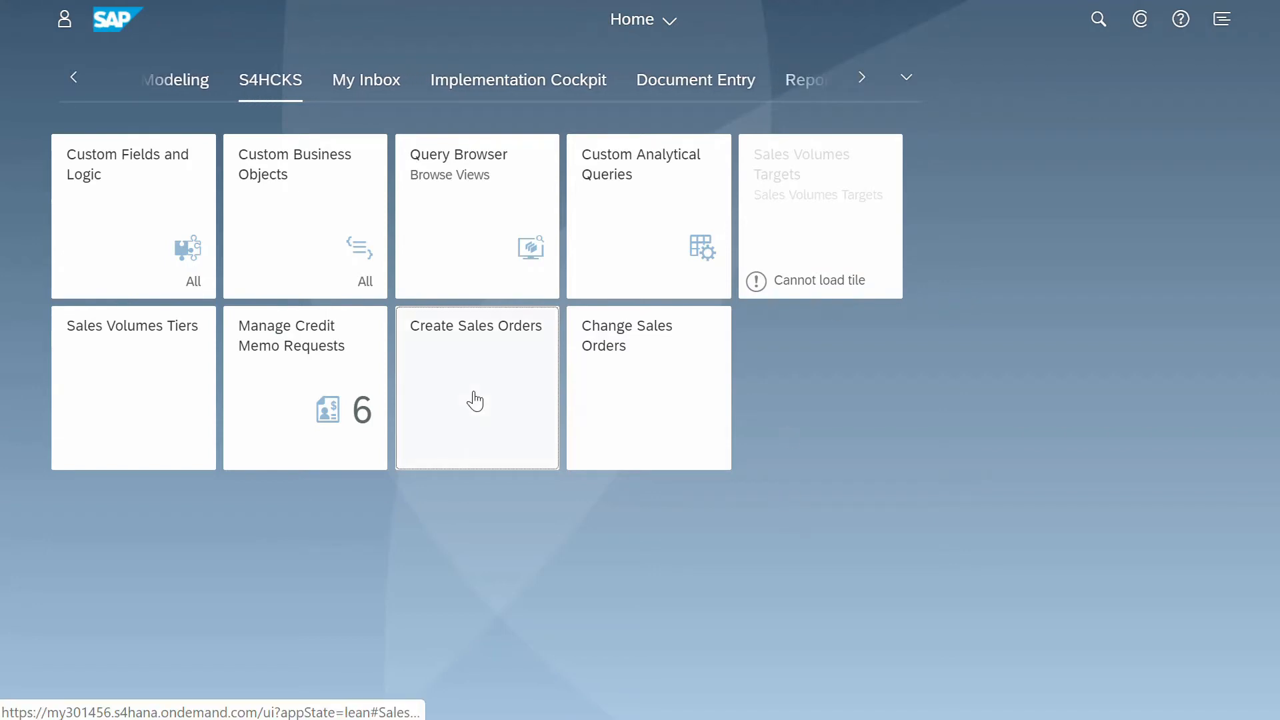
pyautogui.click(454, 363)
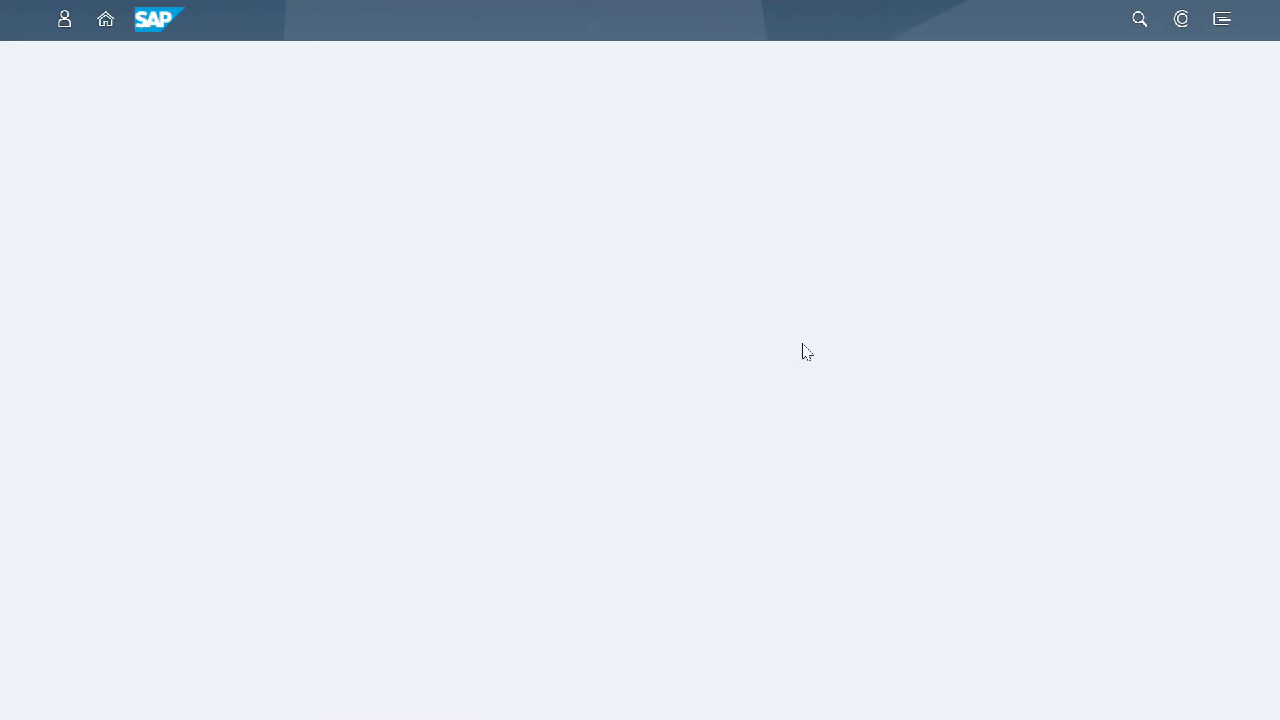
# Step: Start a sales document of order type OR for sales organization 1710, distribution channel 10 and division 00
pyautogui.press('Tab')
pyautogui.write('1710')
pyautogui.press('Tab')
pyautogui.write('10')
pyautogui.press('Tab')
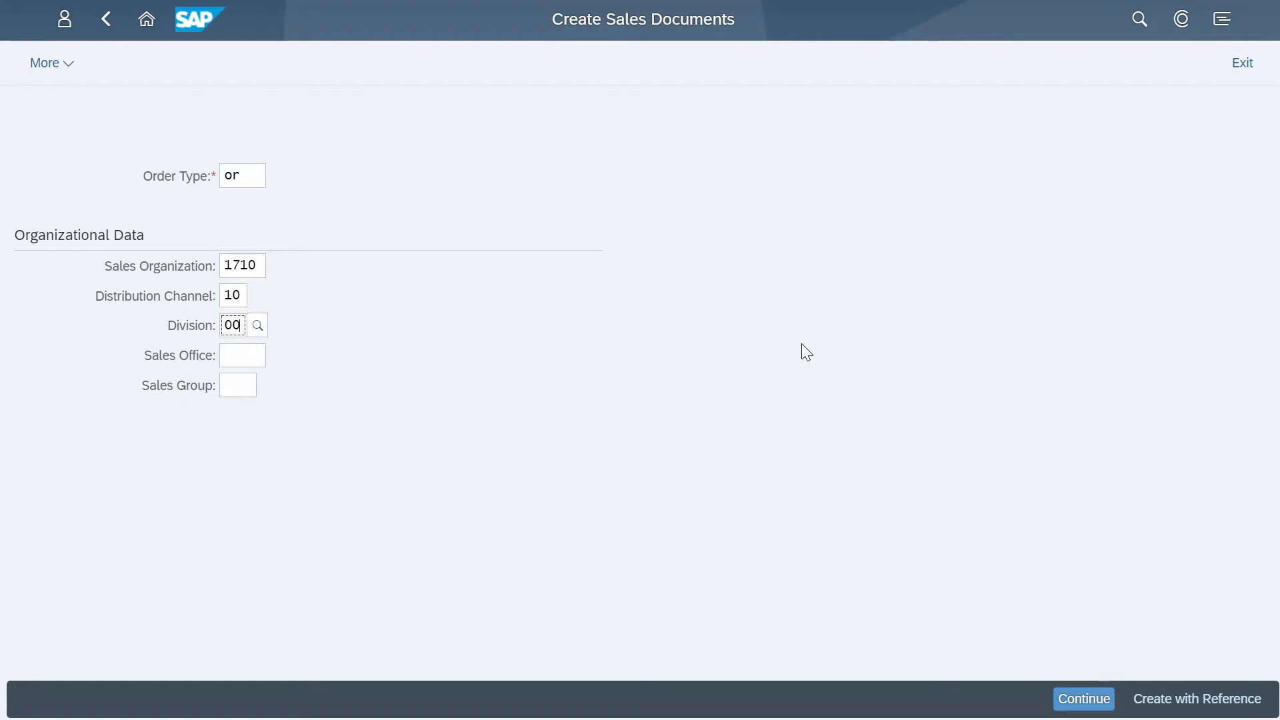
pyautogui.press('Return')
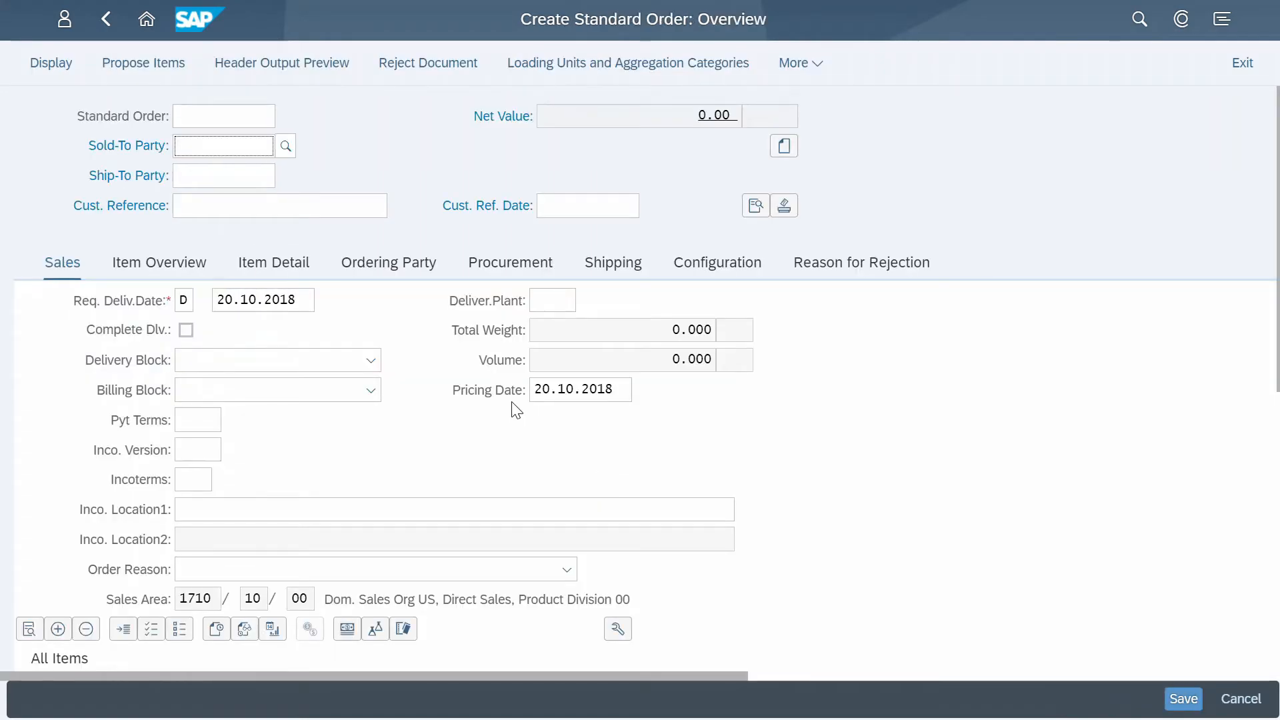
# Step: Enter the sold-to party's customer number and the customer reference "tetst" in the standard order
pyautogui.write('1')
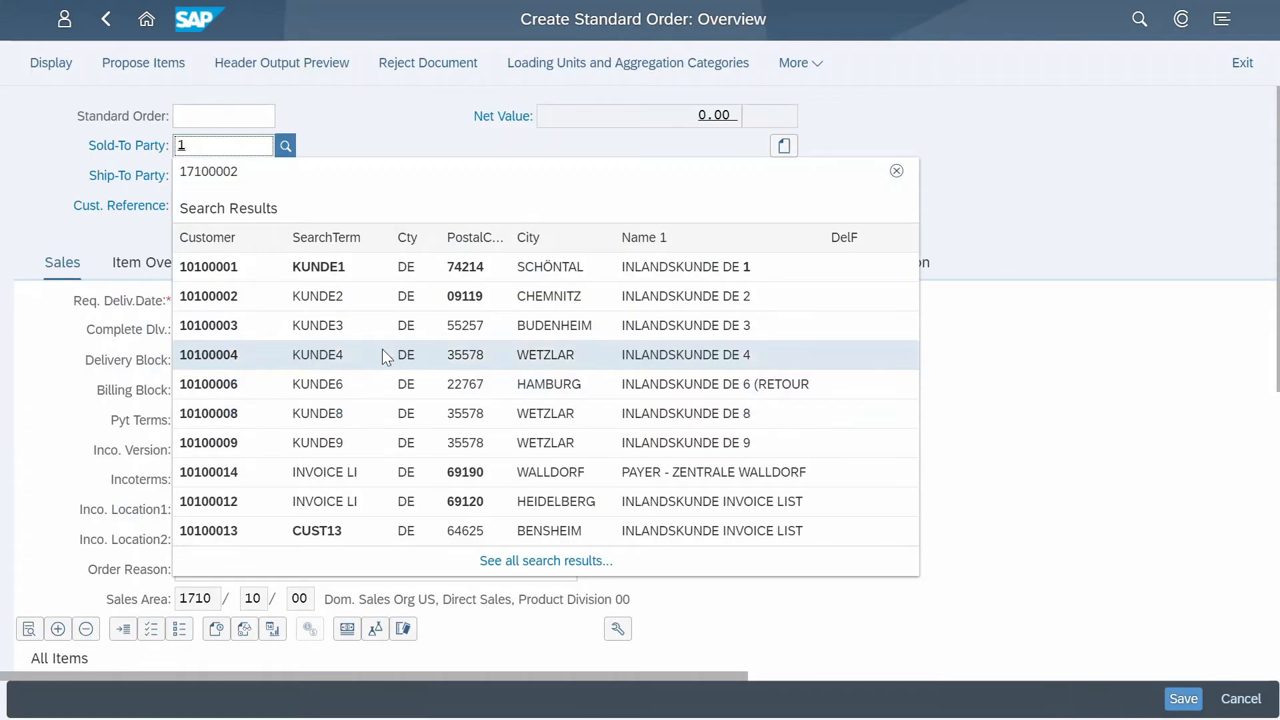
pyautogui.click(215, 175)
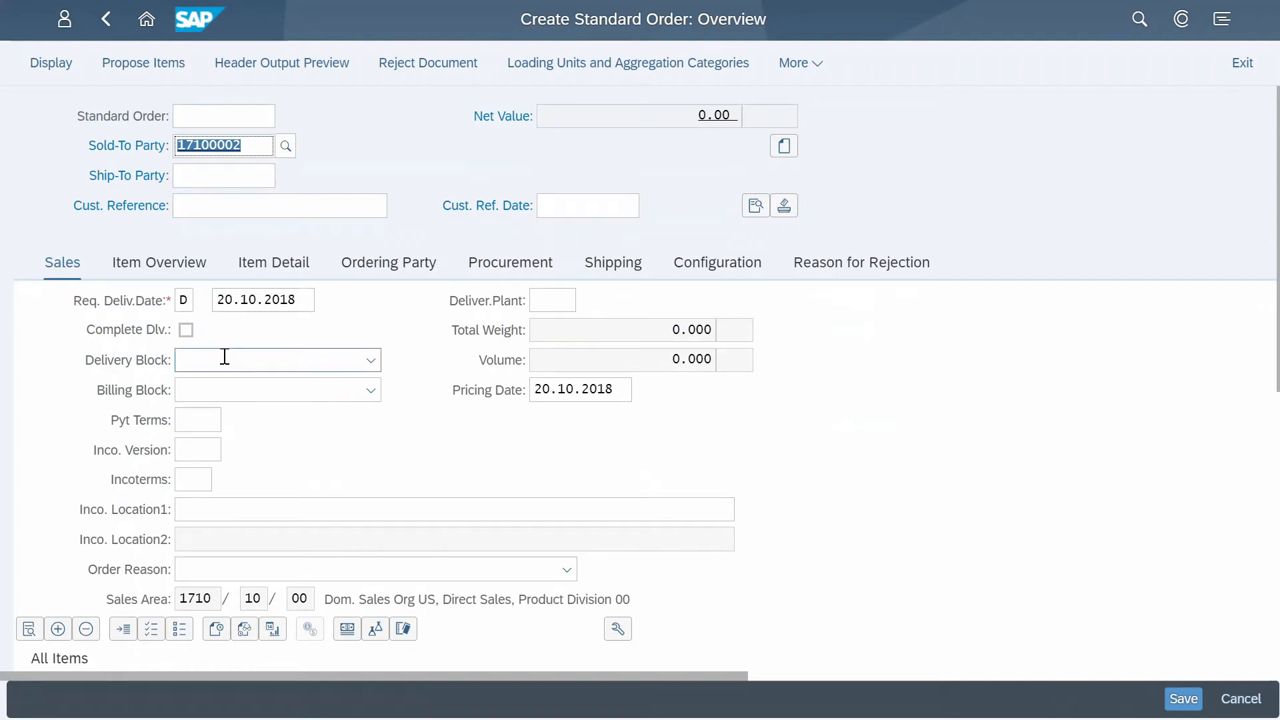
pyautogui.scroll(-5, 256, 558)
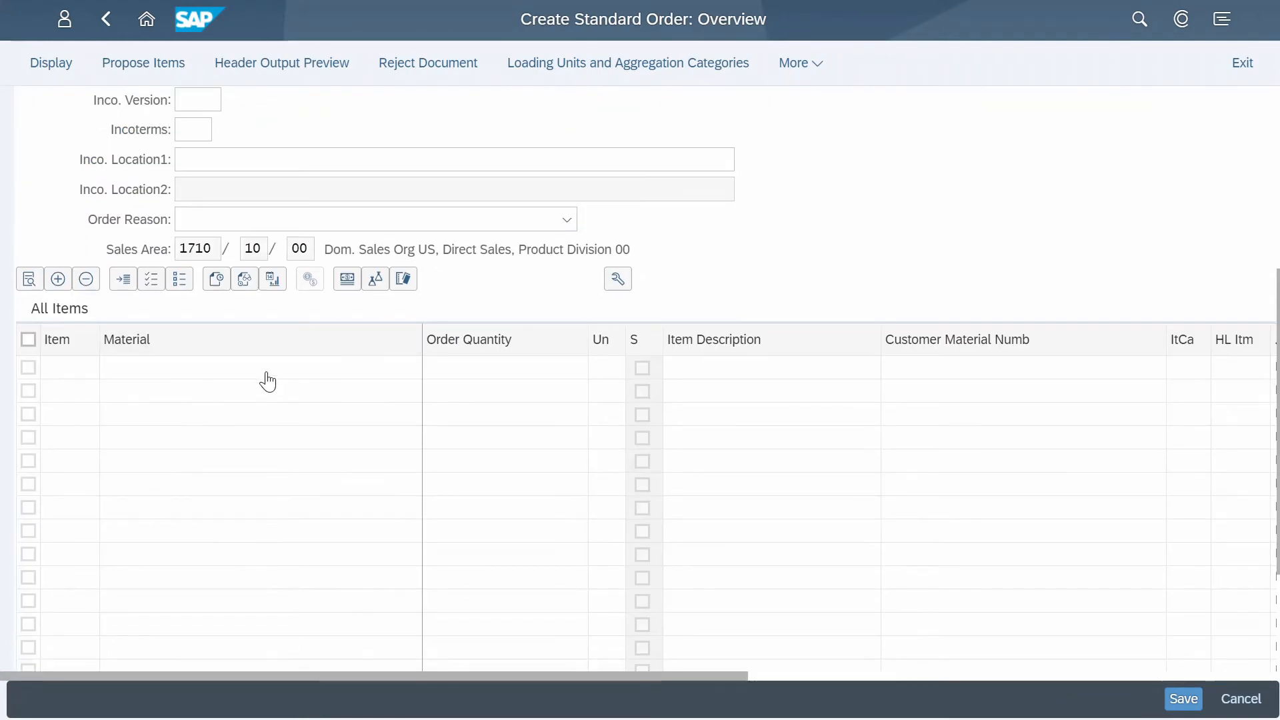
pyautogui.scroll(5, 300, 351)
pyautogui.click(228, 215)
pyautogui.write('tetst')
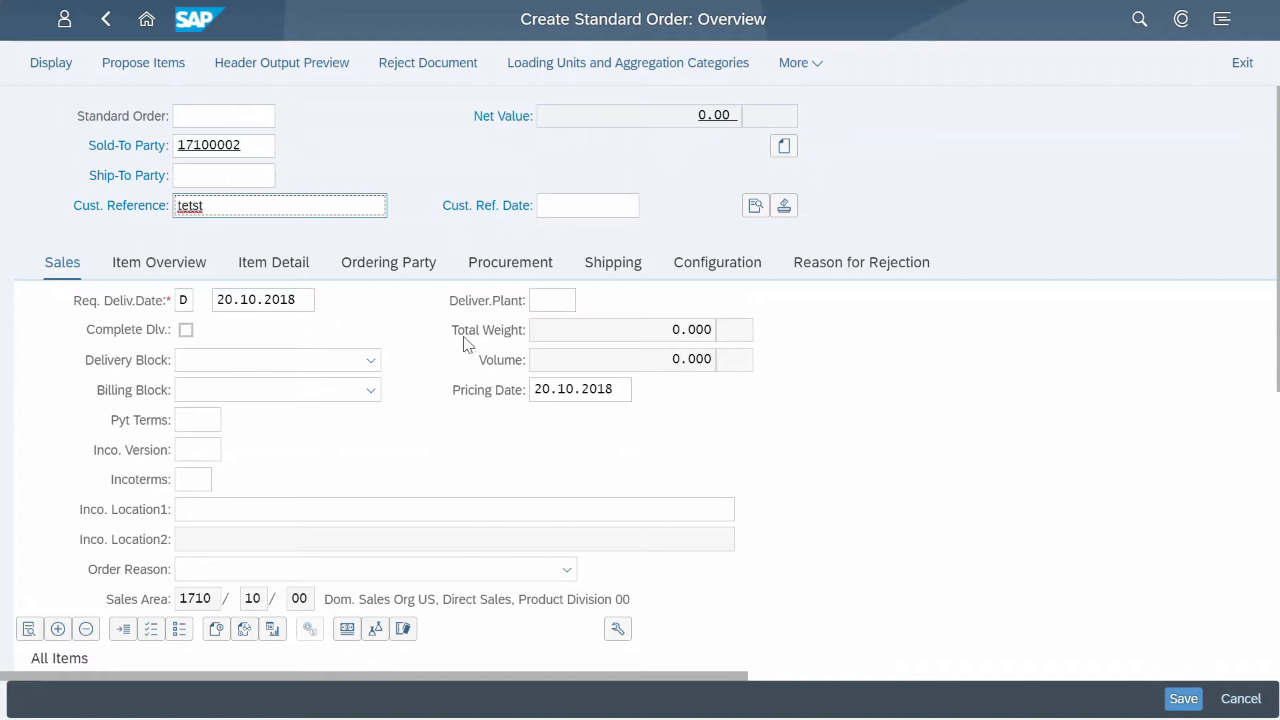
pyautogui.press('Return')
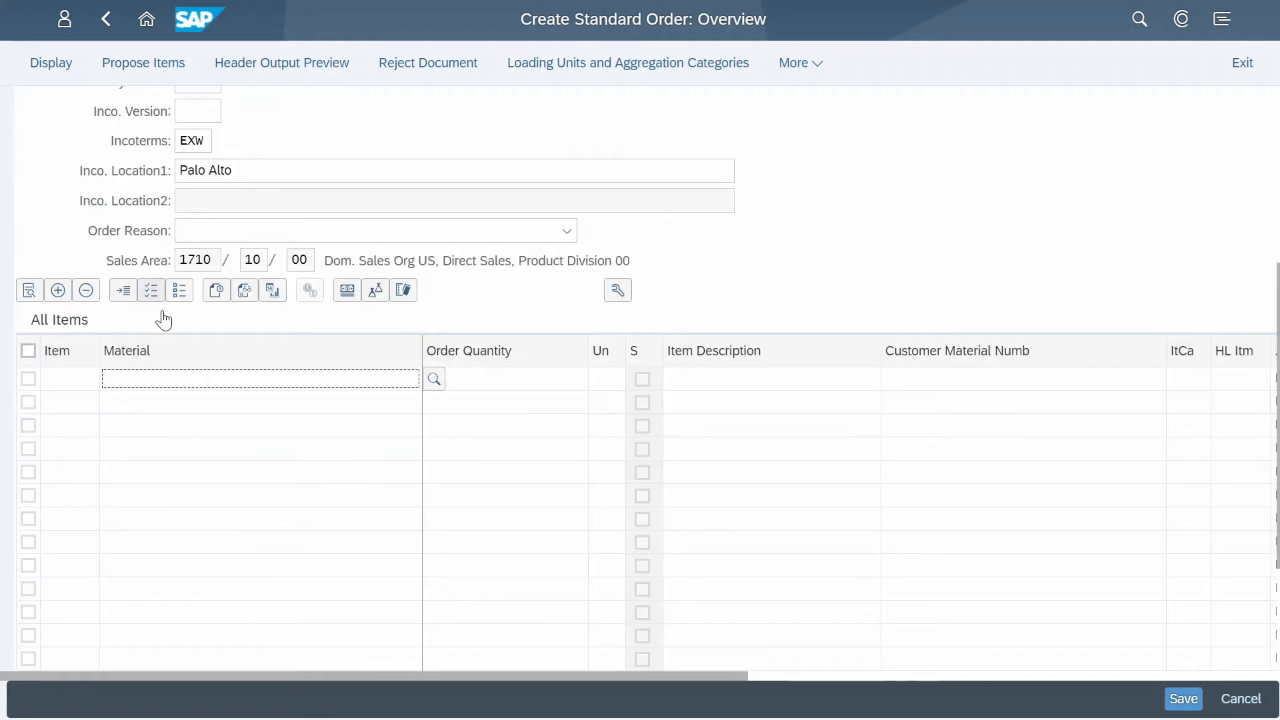
# Step: Add material PREMBPRO with order quantity 1 and compare its Default Group and MacBookPro Options characteristics in the variant configuration
pyautogui.write('prembpro')
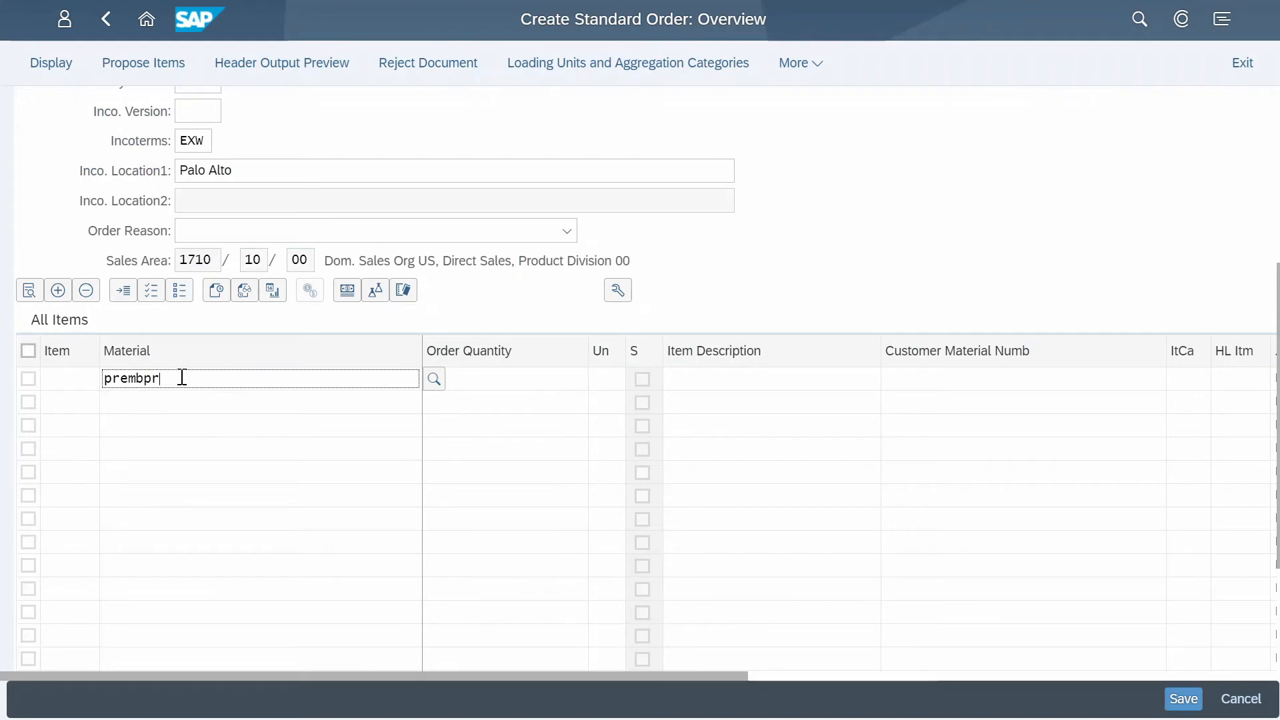
pyautogui.press('Tab')
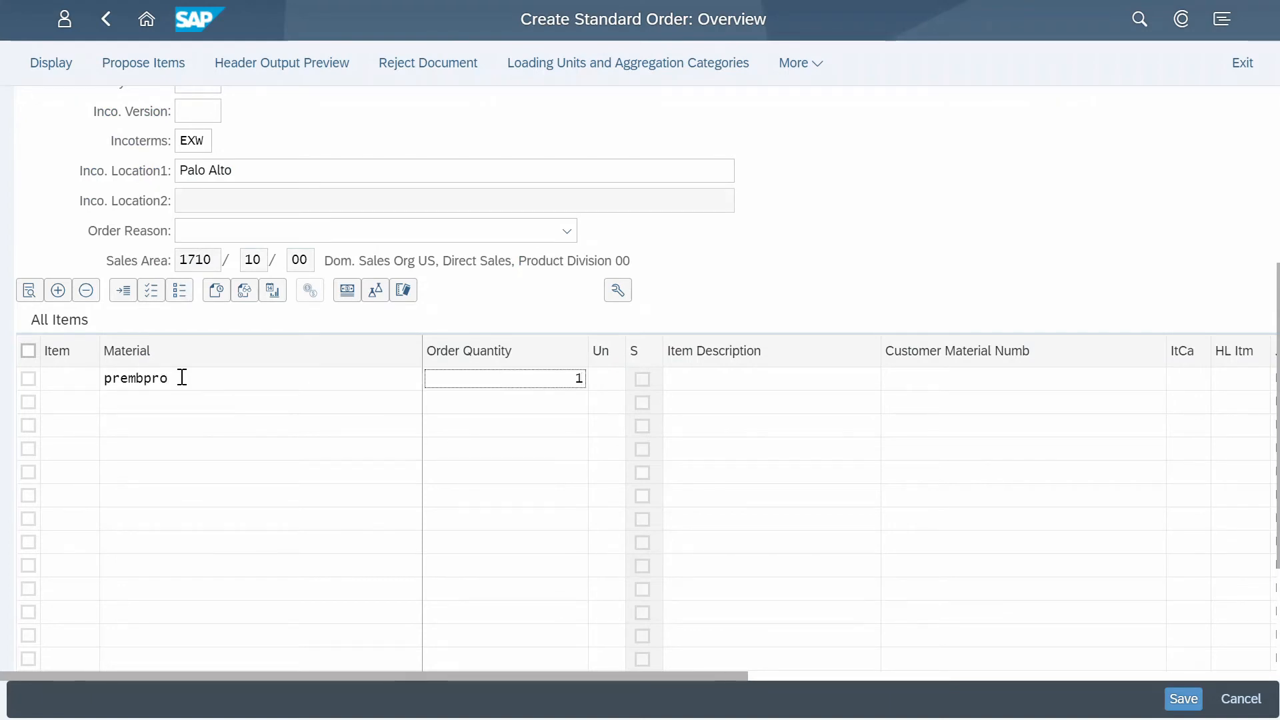
pyautogui.press('Return')
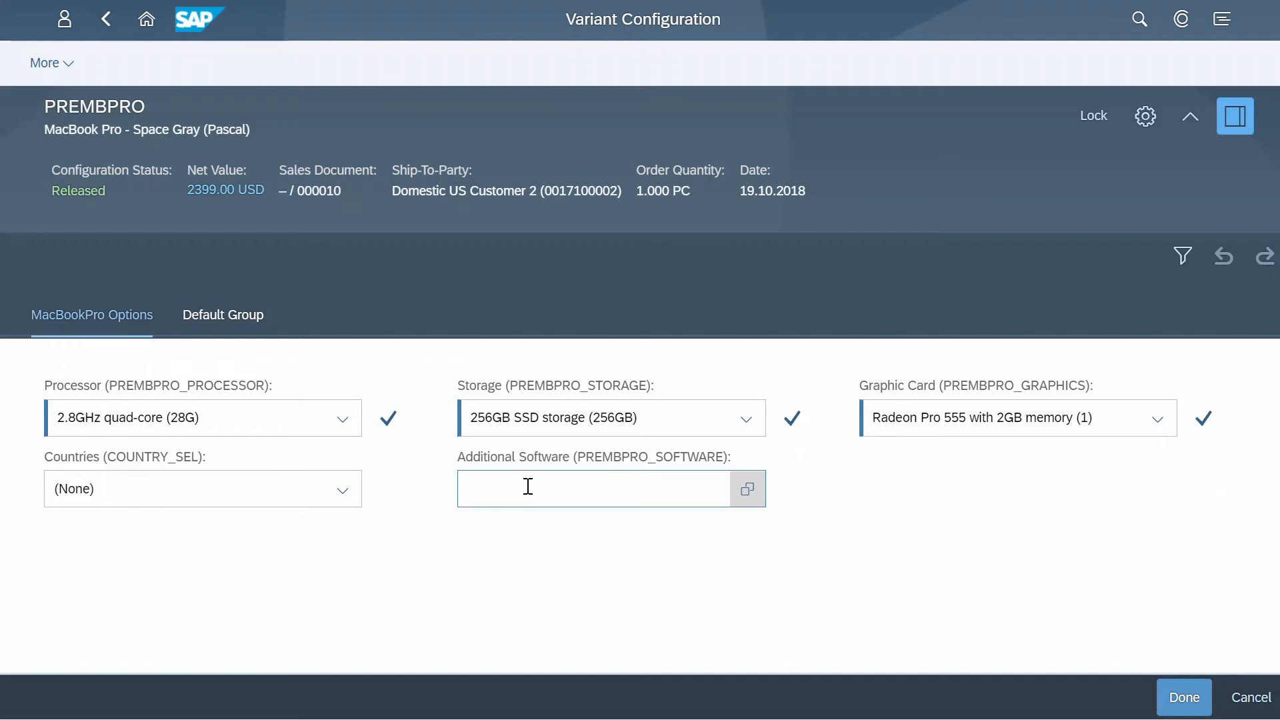
pyautogui.click(227, 319)
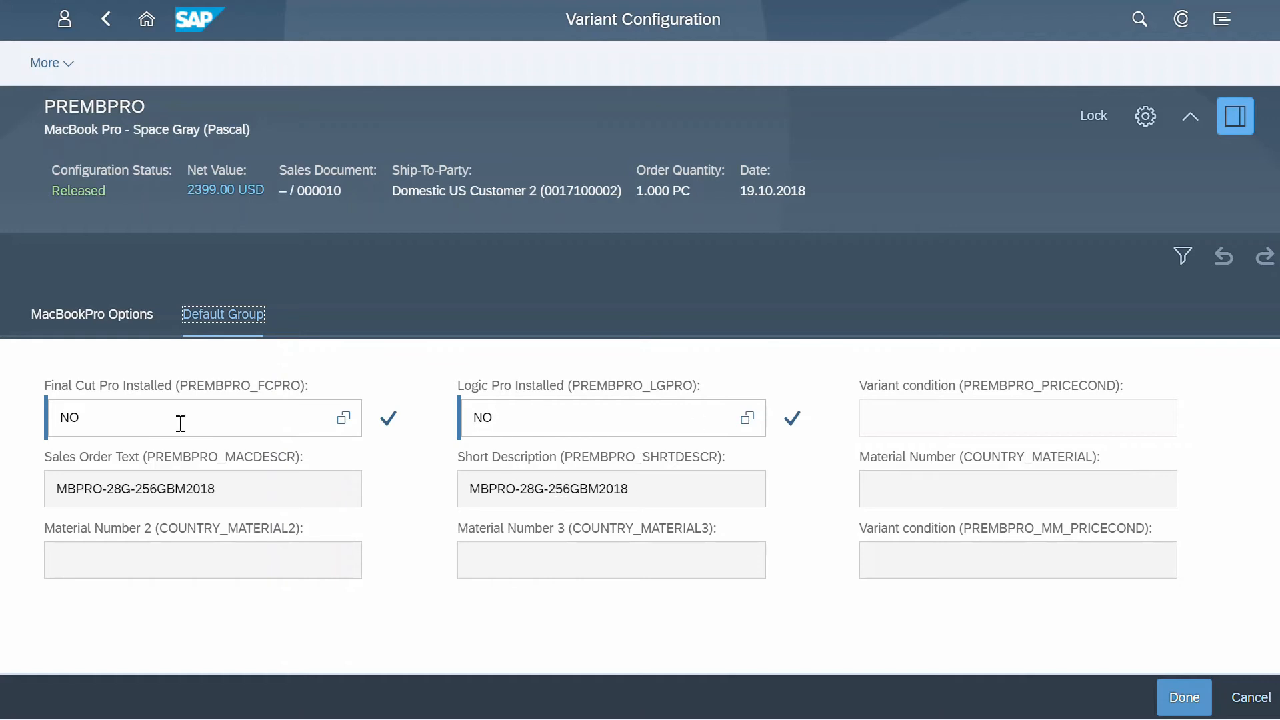
pyautogui.click(114, 325)
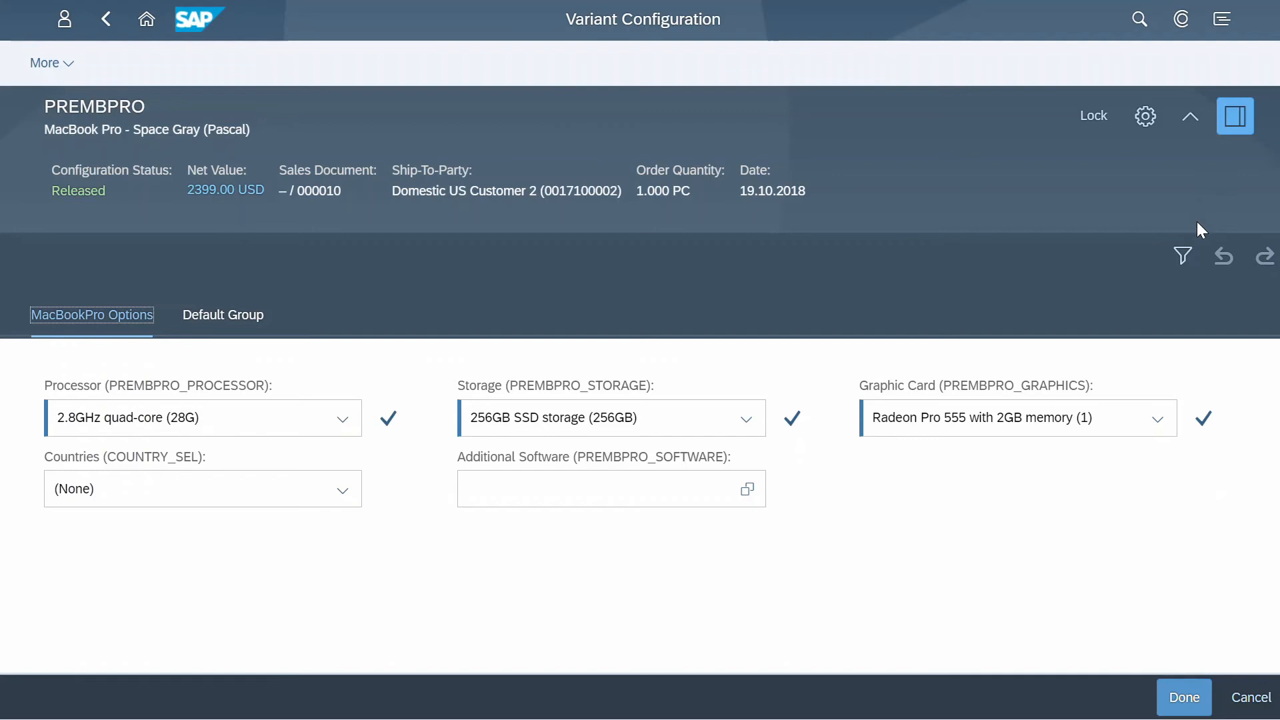
# Step: Show the configuration profile details beside the characteristics, widen that pane to about half the screen, and review the MacBookPro options
pyautogui.click(1236, 116)
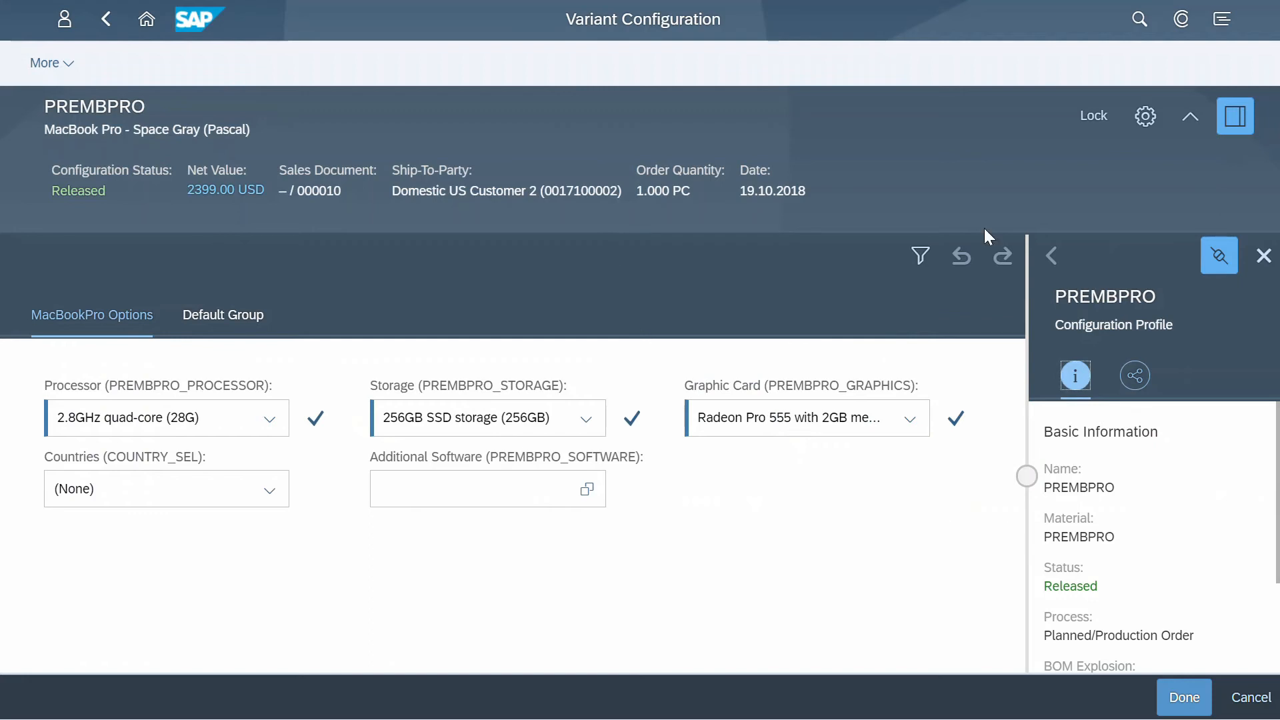
pyautogui.click(1236, 120)
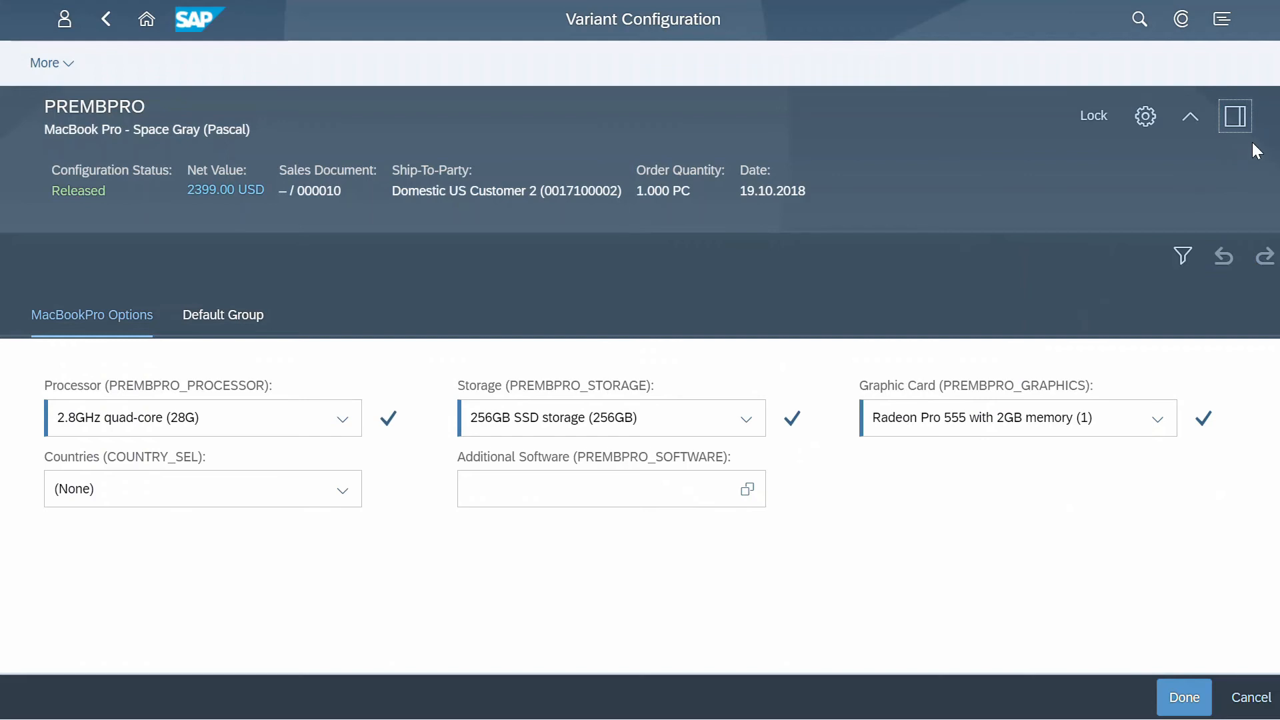
pyautogui.click(1235, 117)
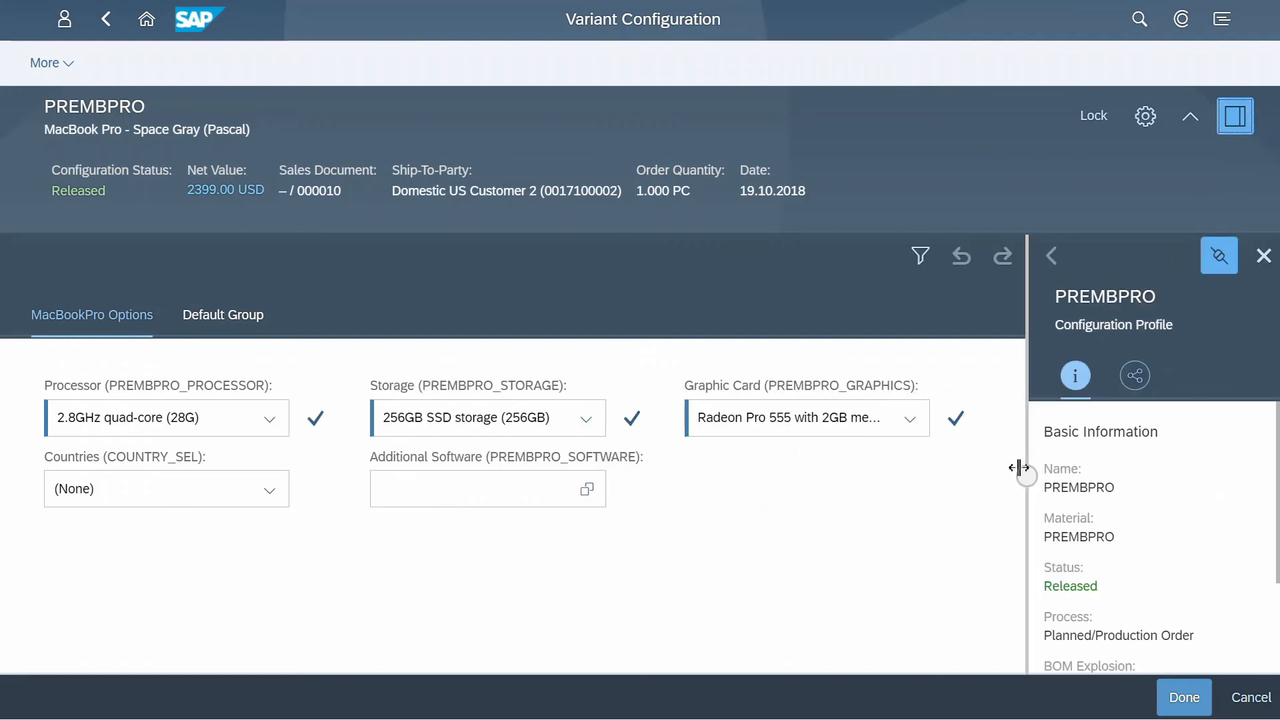
pyautogui.moveTo(1018, 470); pyautogui.dragTo(608, 494)
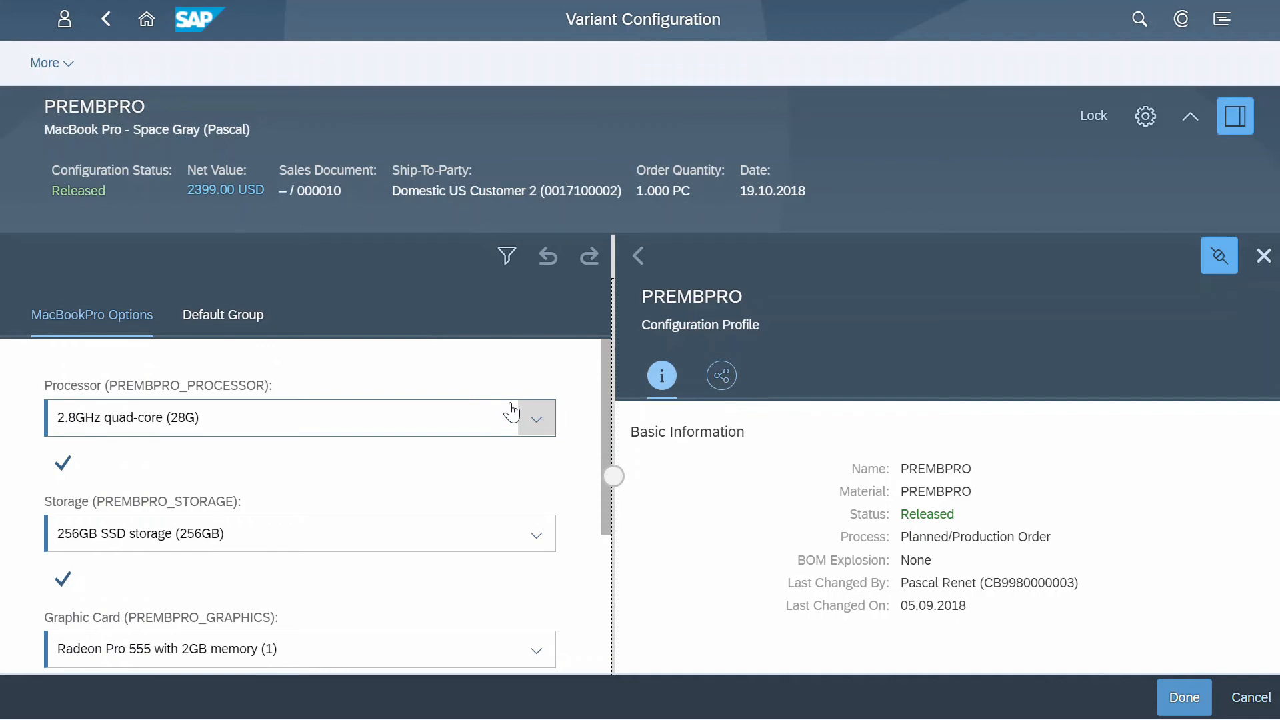
pyautogui.scroll(-2, 514, 409)
pyautogui.scroll(-2, 510, 422)
pyautogui.scroll(4, 508, 422)
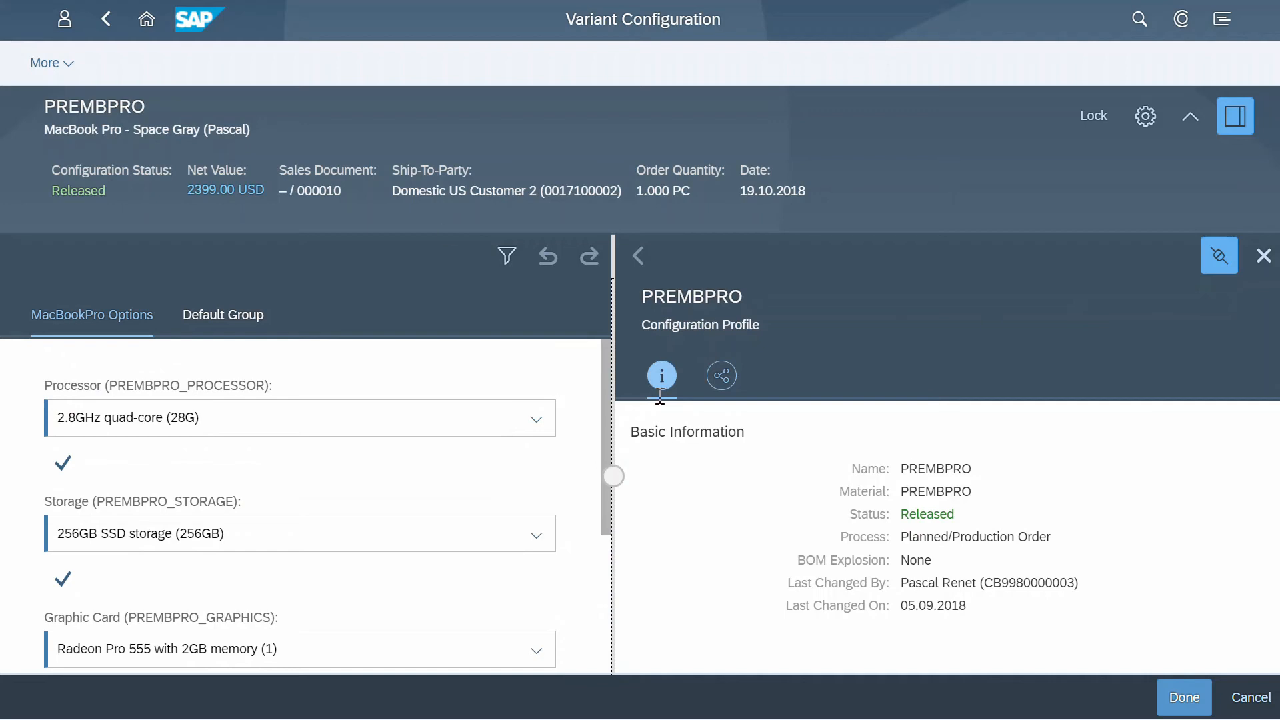
pyautogui.scroll(-2, 517, 534)
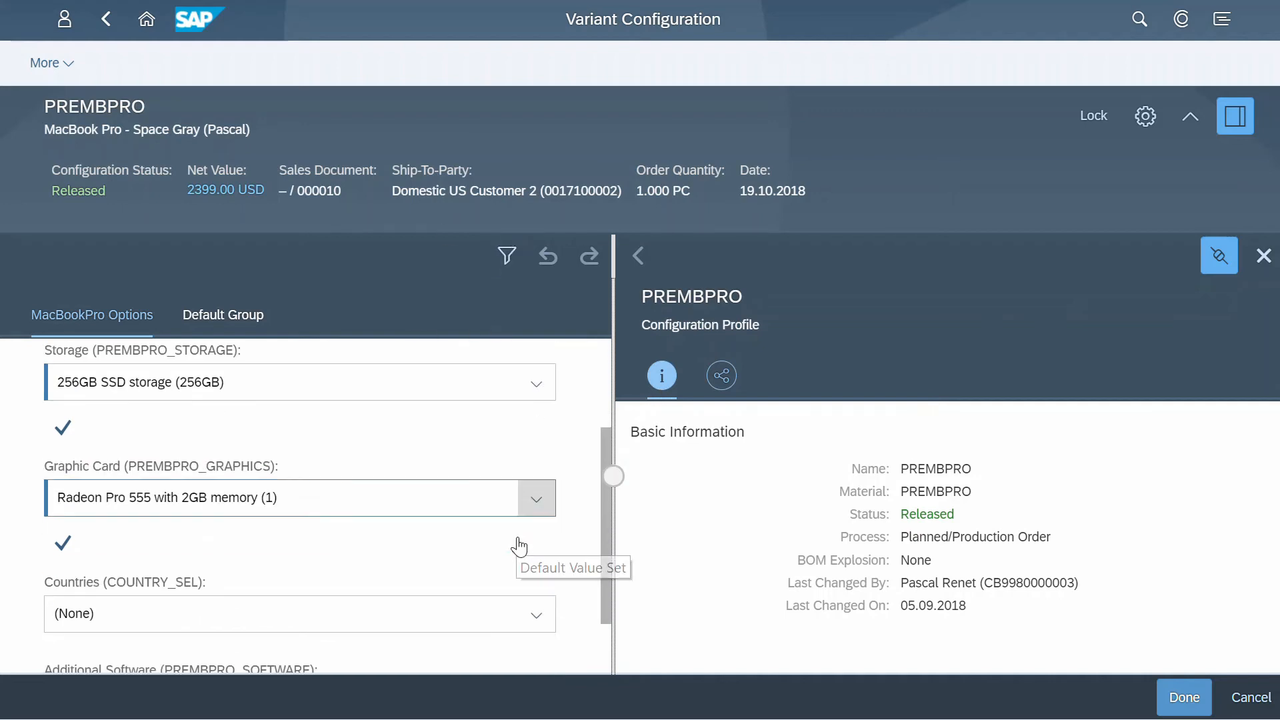
pyautogui.scroll(-1, 518, 550)
pyautogui.scroll(3, 458, 531)
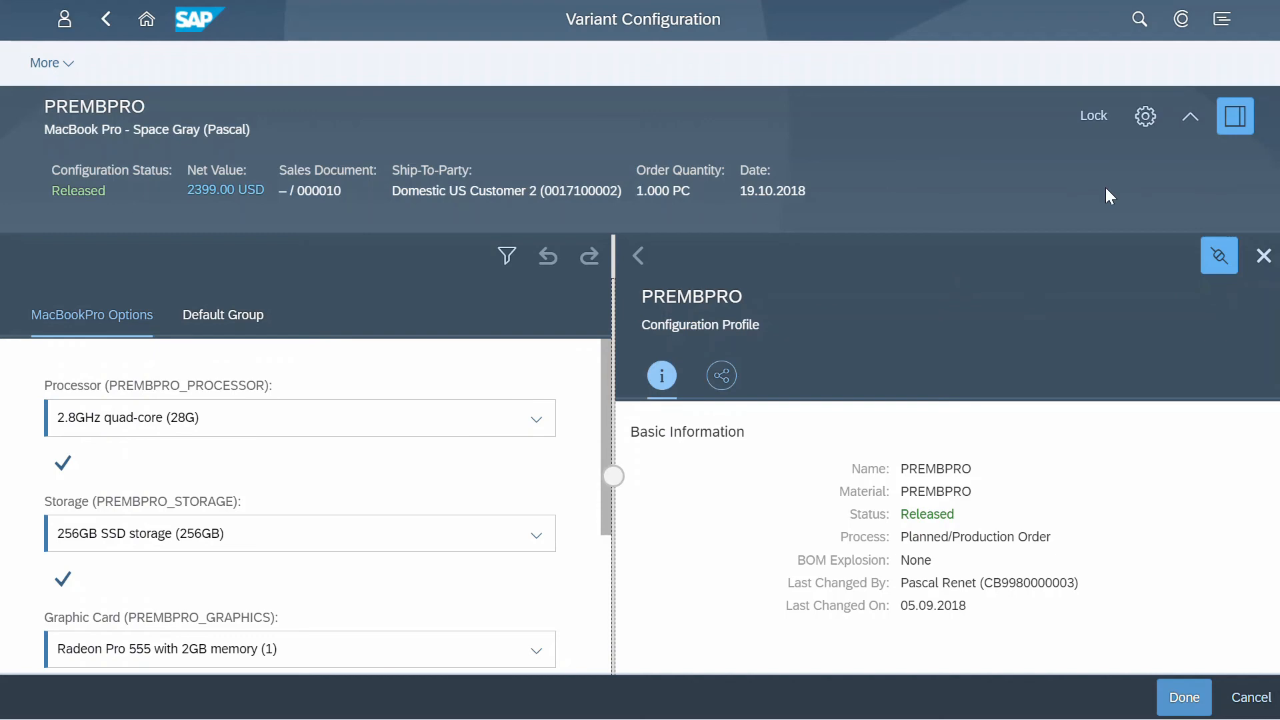
# Step: Set the description mode in the configuration settings to Description and review how the MacBookPro options are labelled
pyautogui.click(1147, 125)
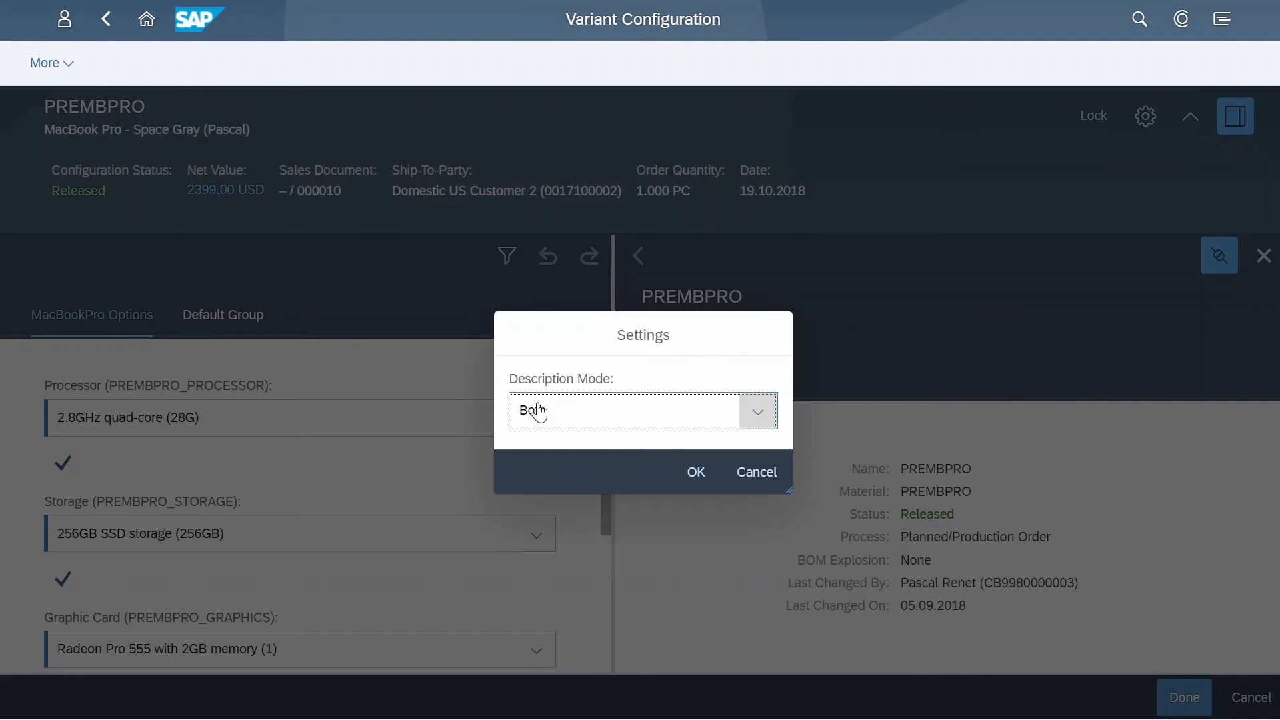
pyautogui.click(604, 421)
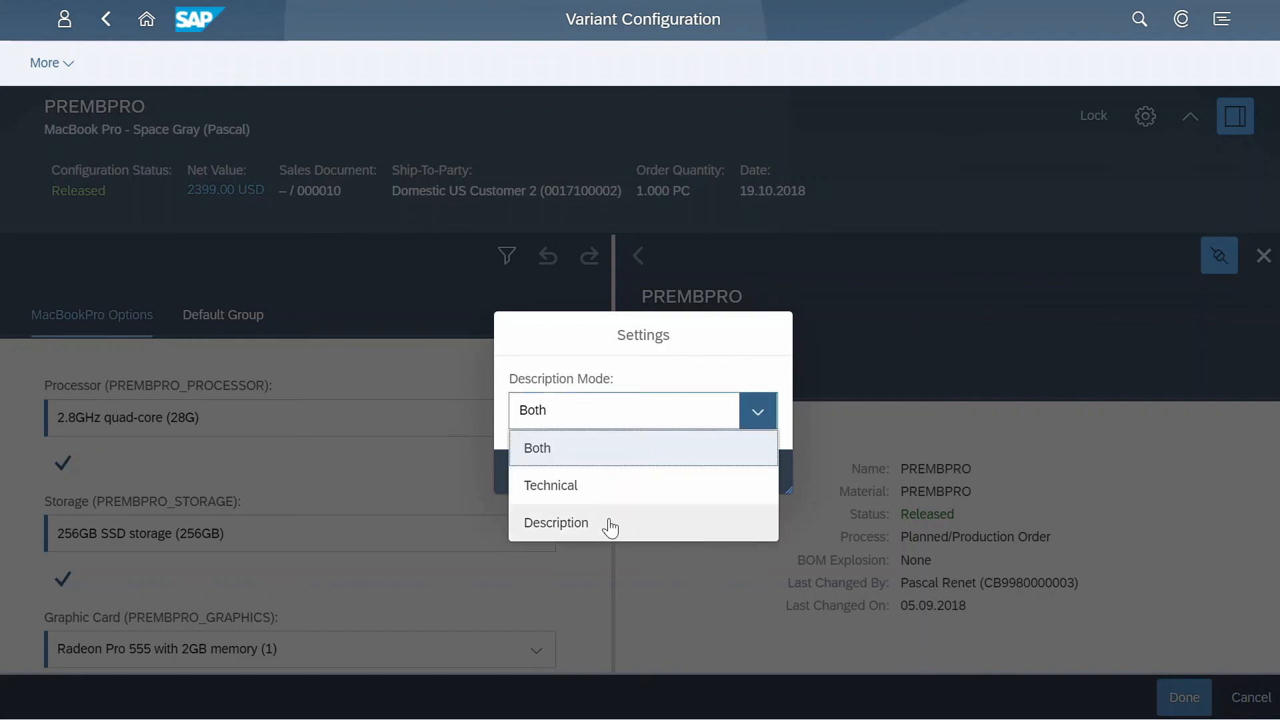
pyautogui.click(561, 524)
pyautogui.click(697, 474)
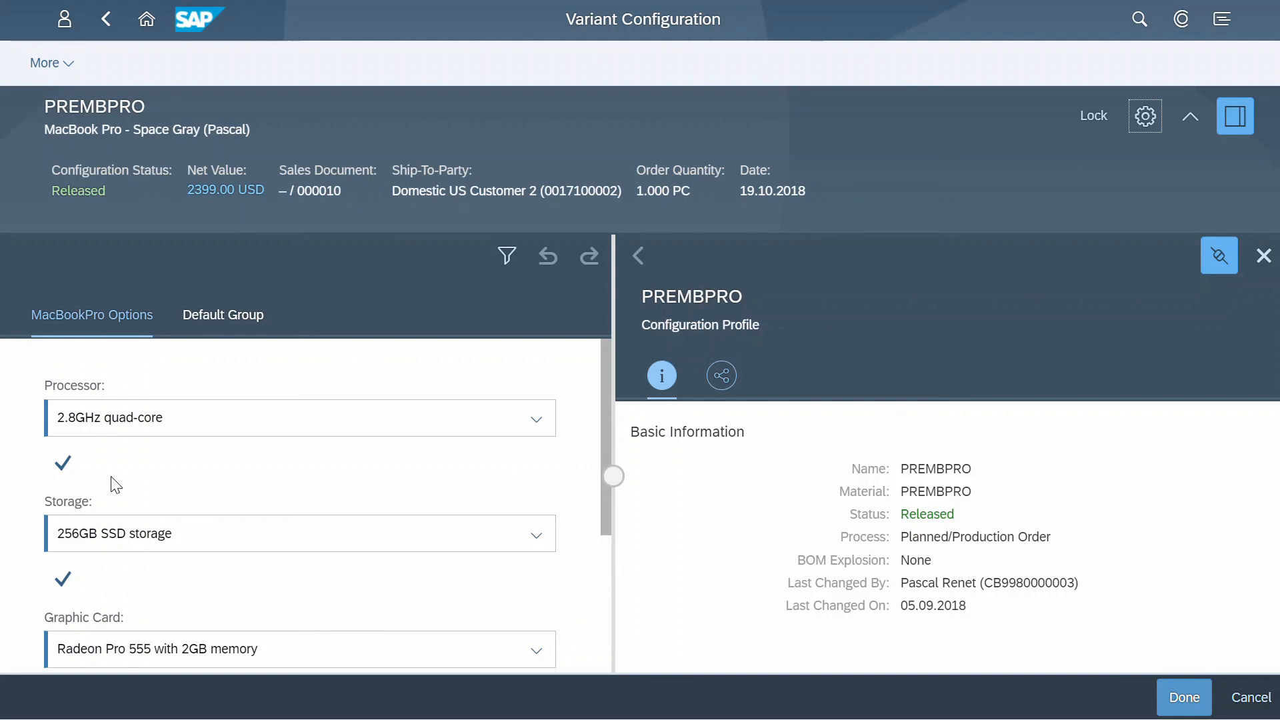
pyautogui.scroll(-2, 170, 457)
pyautogui.scroll(-3, 166, 460)
pyautogui.scroll(2, 164, 461)
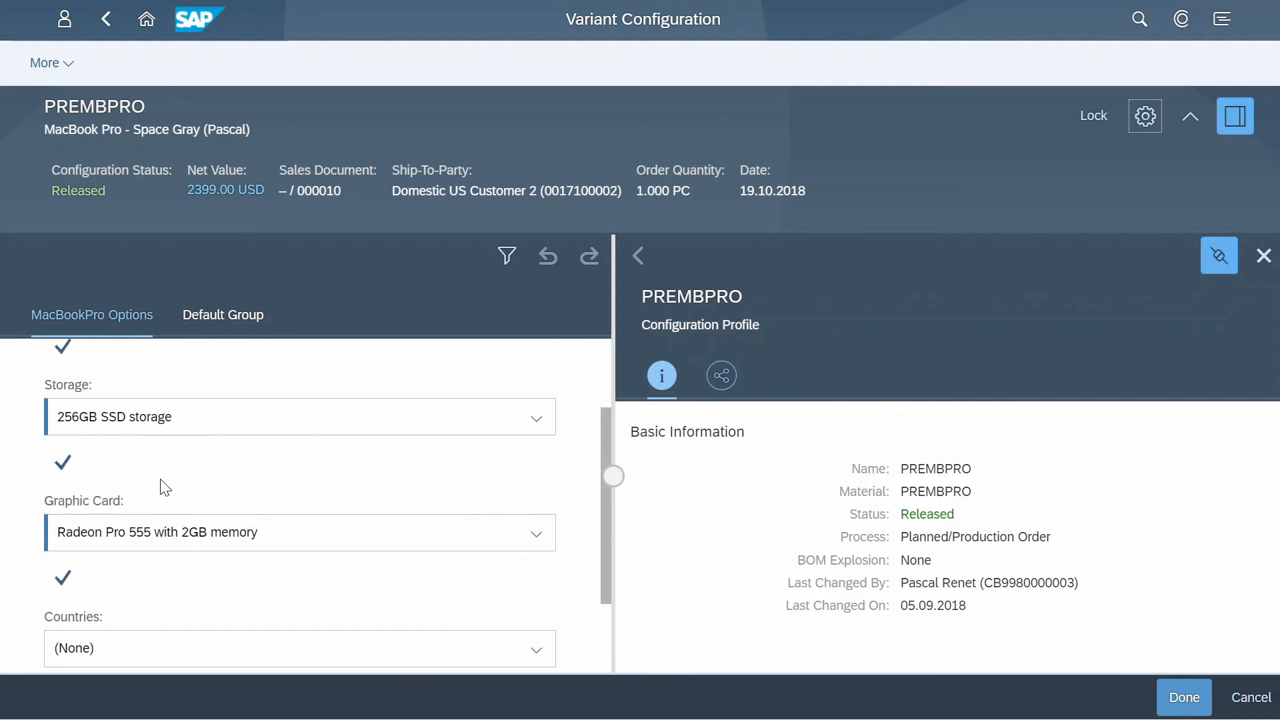
pyautogui.scroll(-3, 159, 491)
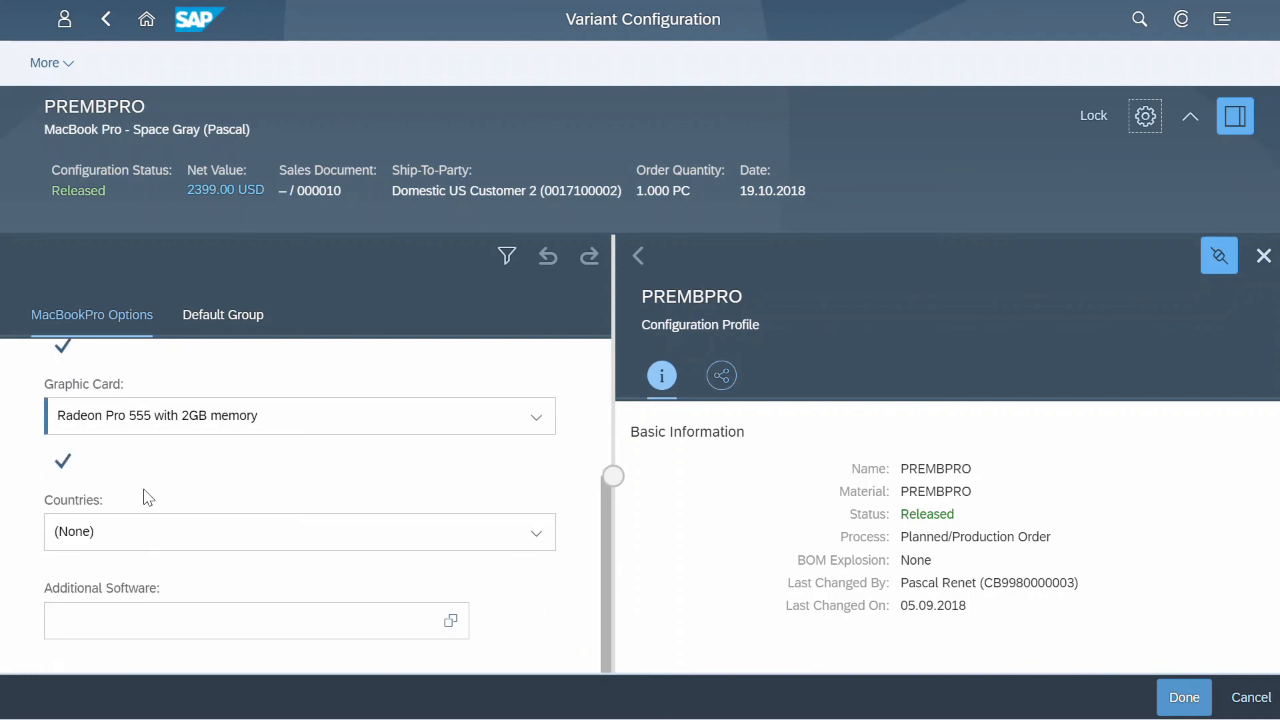
# Step: Complete the configuration with the delivery proposal for 29.10.2018 accepted, and cancel the new sales order
pyautogui.click(1194, 698)
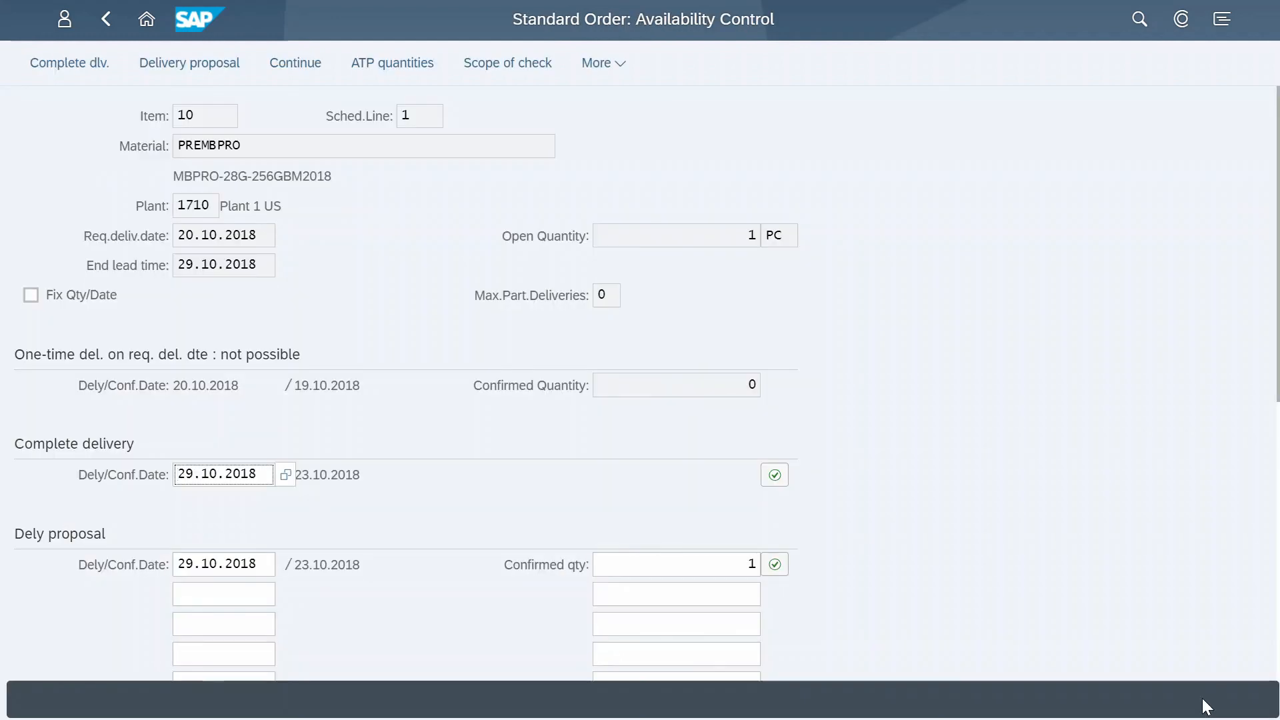
pyautogui.click(775, 566)
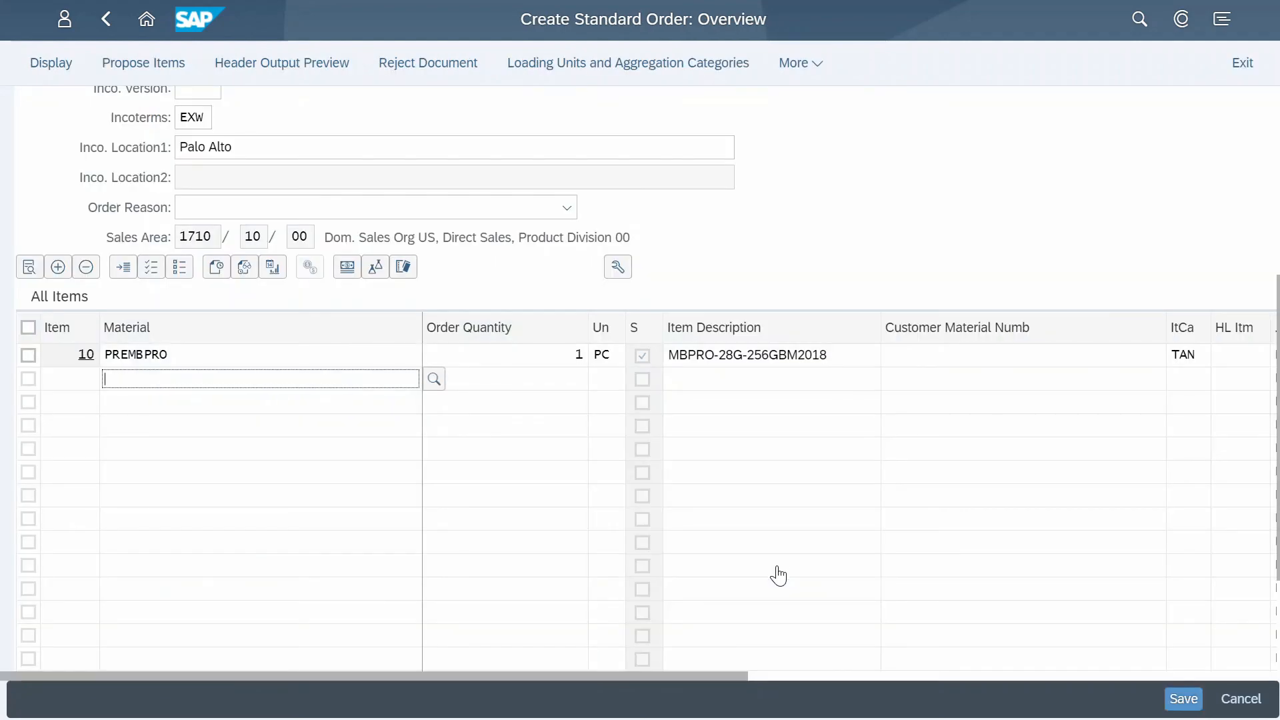
pyautogui.scroll(5, 827, 541)
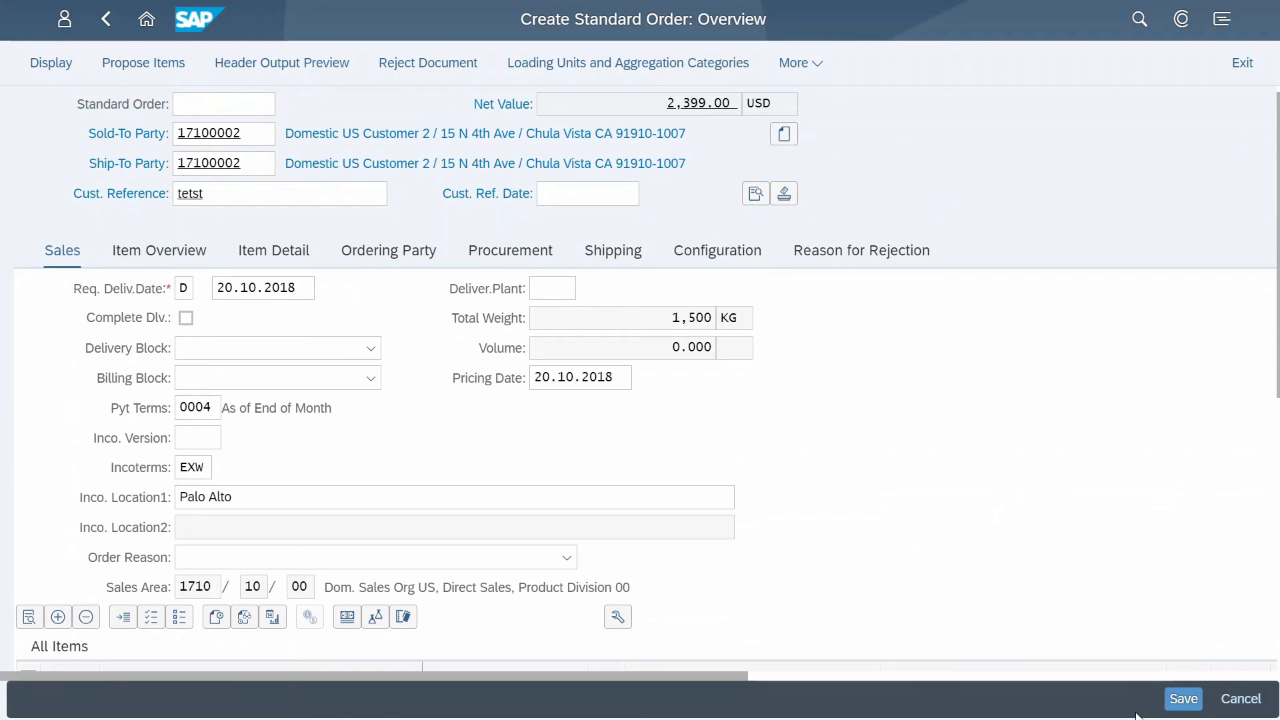
pyautogui.click(1257, 711)
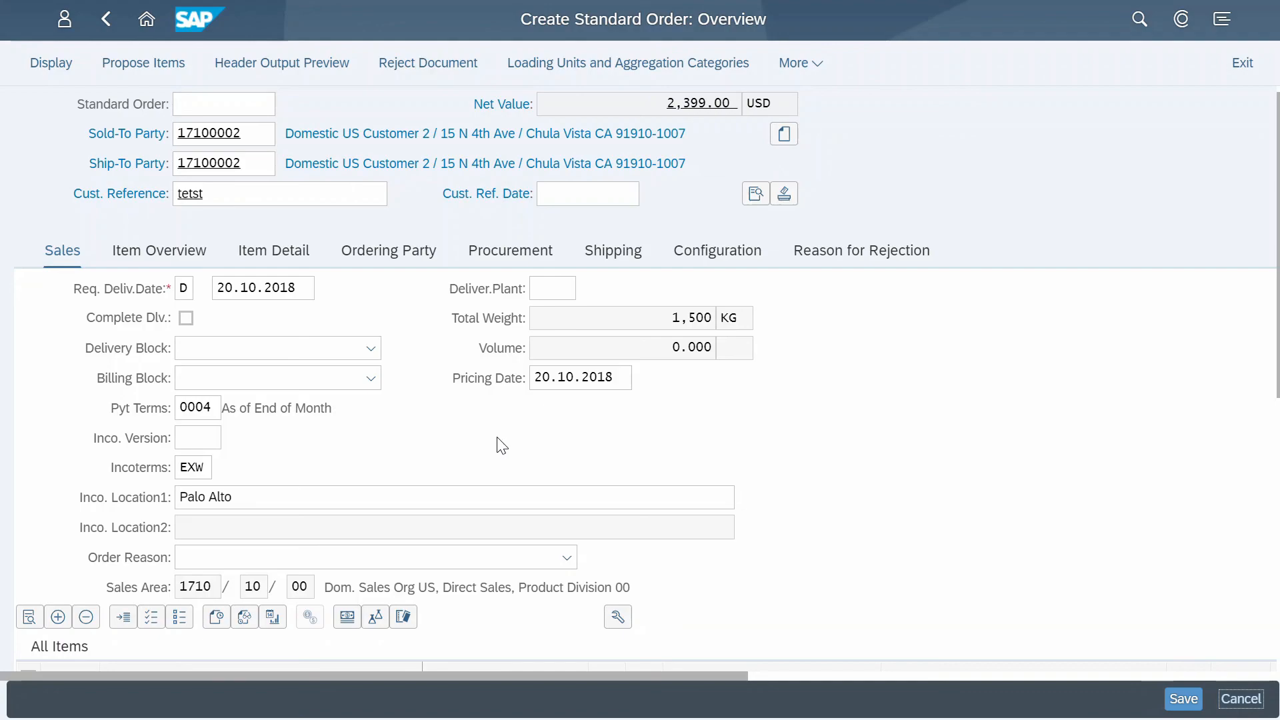